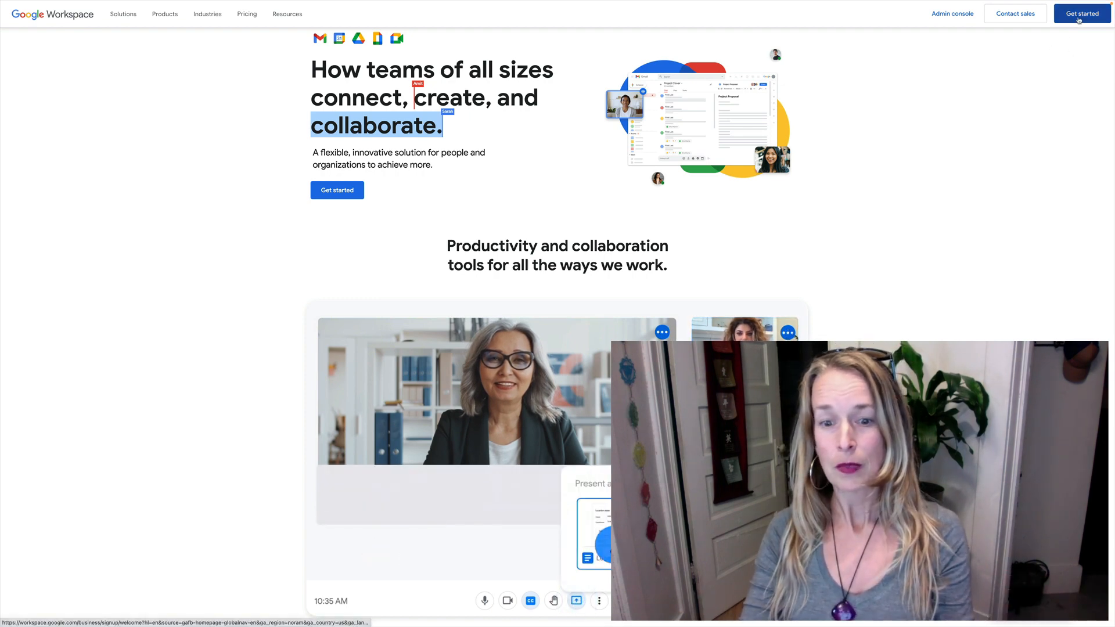
# Step: Scroll to the top of the Workspace home page and begin the business sign-up
pyautogui.scroll(1, 963, 95)
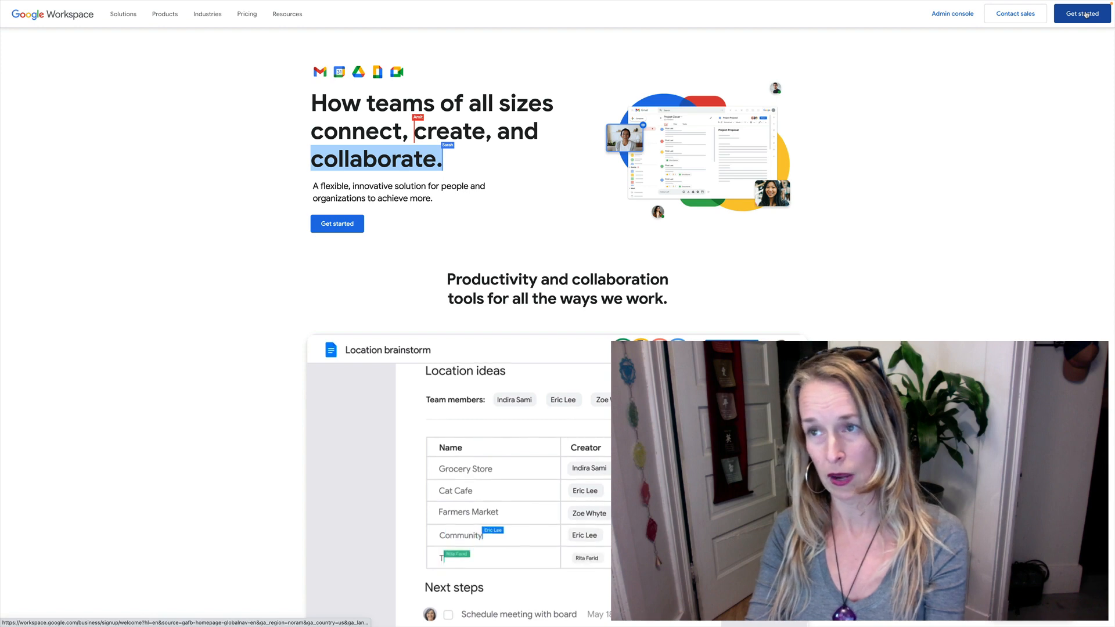
pyautogui.click(333, 229)
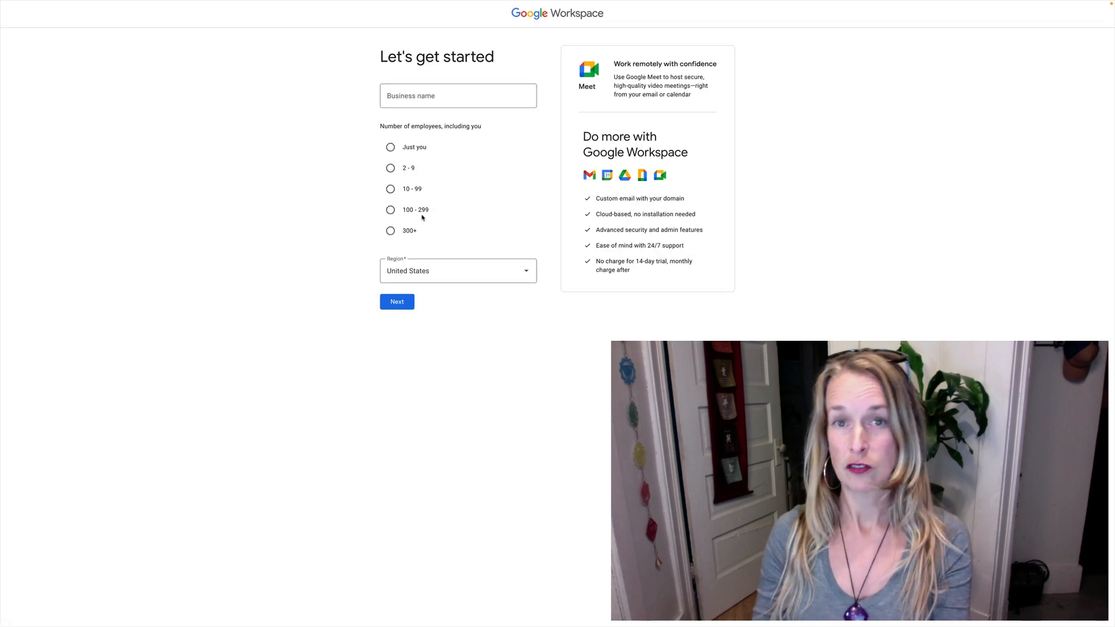
# Step: Enter business name Corkiby, choose 'Just you', keep United States, and continue
pyautogui.click(410, 98)
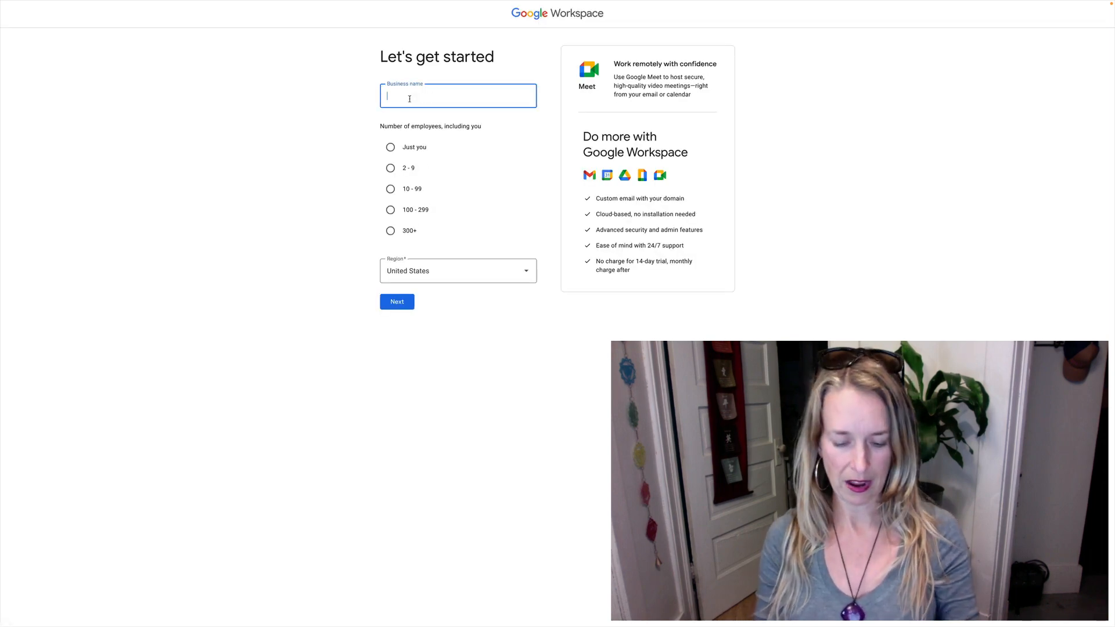
pyautogui.write('Corkiby')
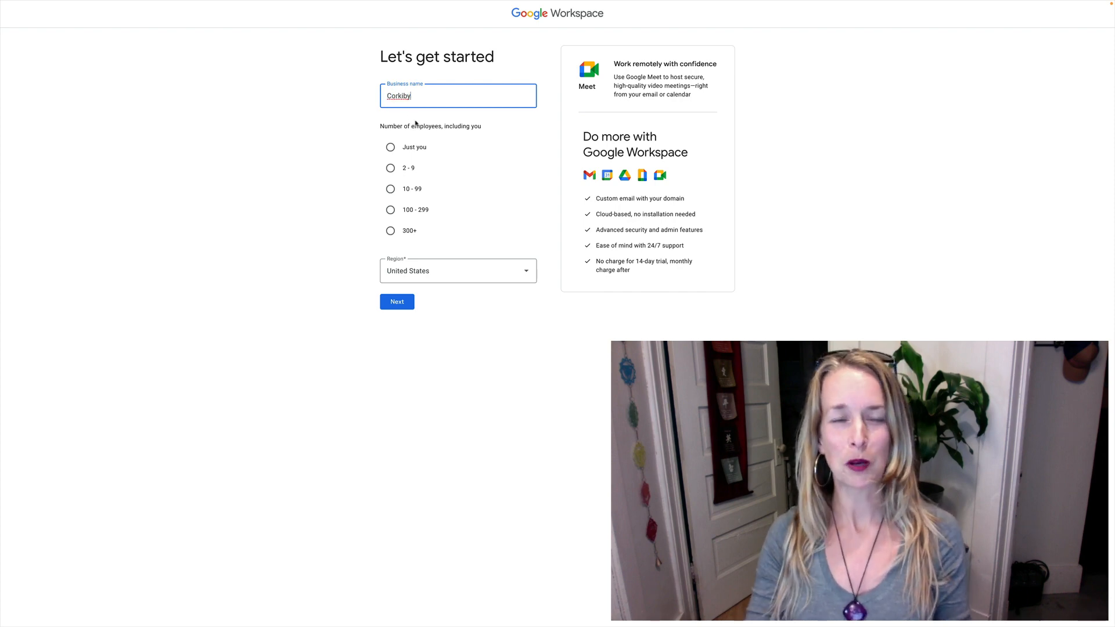
pyautogui.click(391, 149)
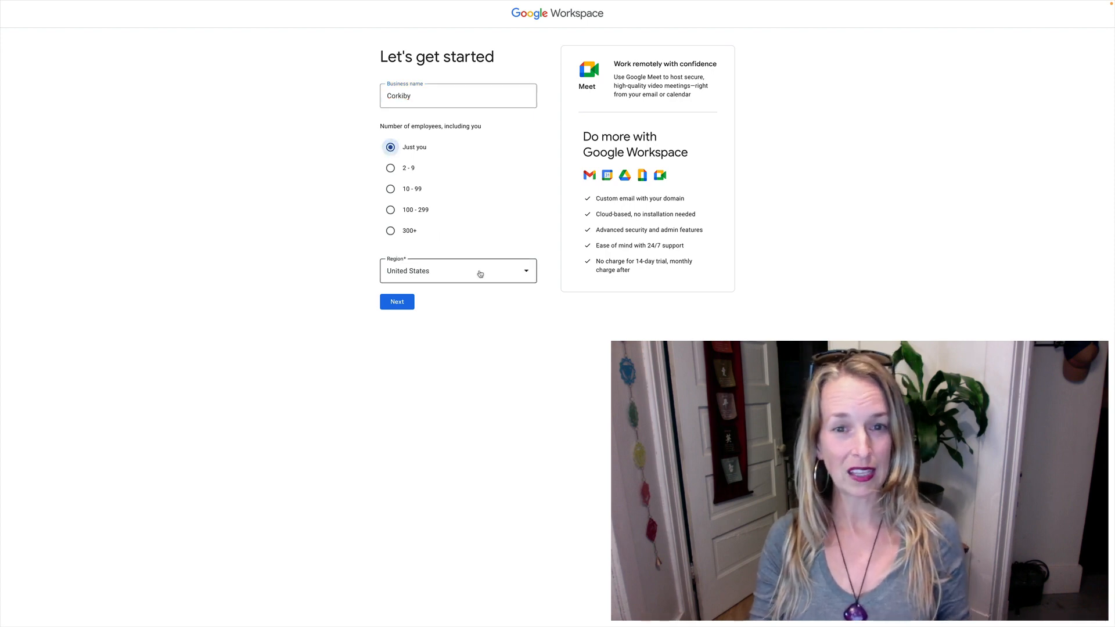
pyautogui.click(400, 303)
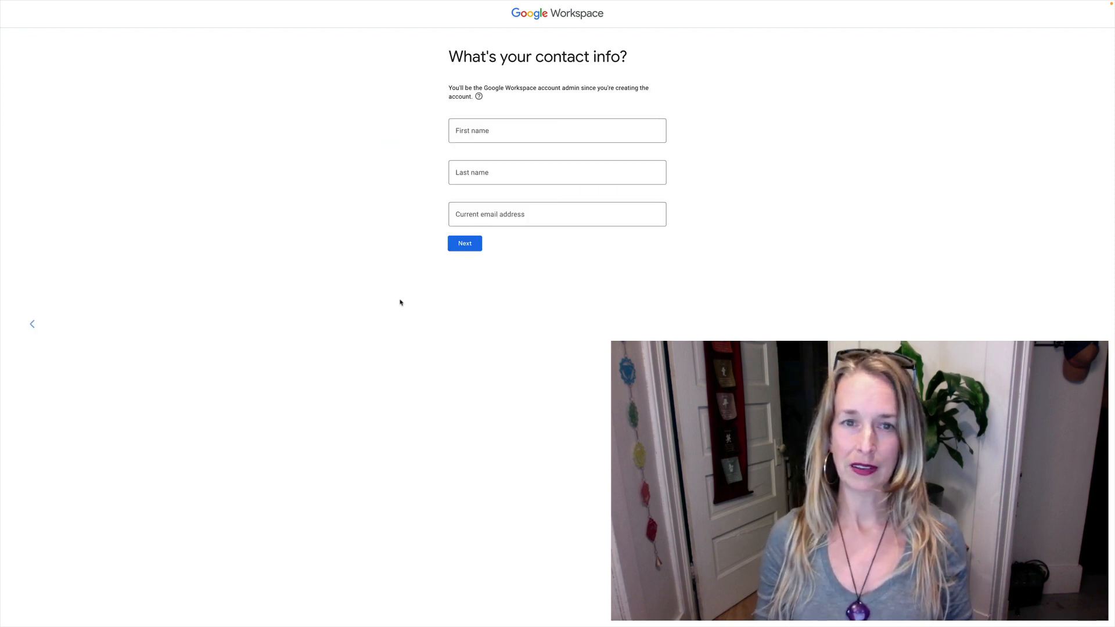
# Step: Enter the admin's first name, last name and current email address, then submit
pyautogui.click(478, 132)
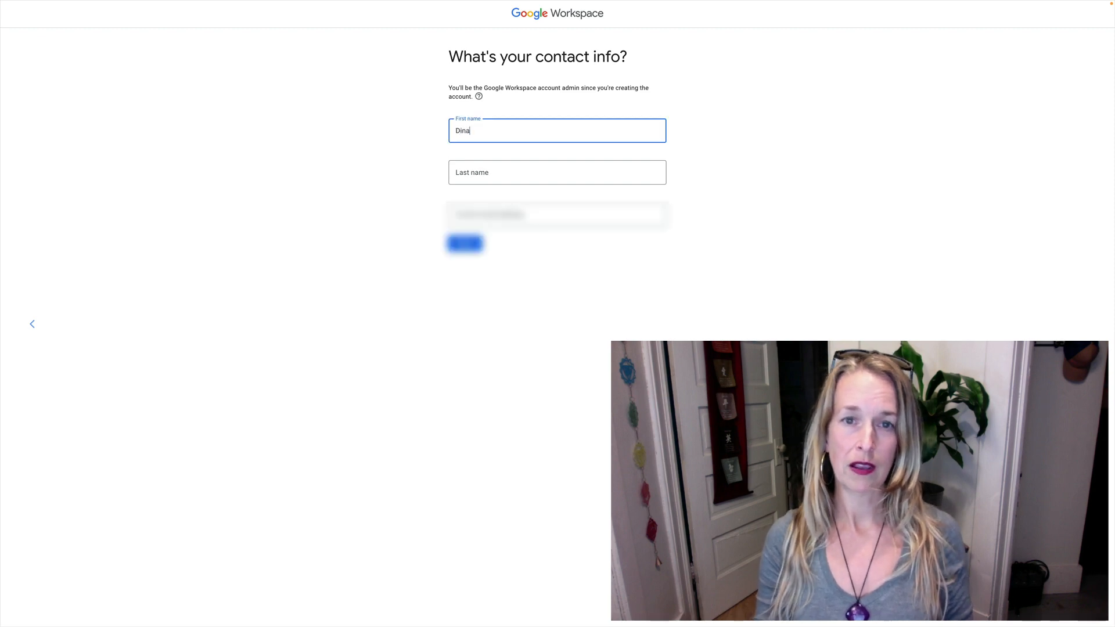
pyautogui.press('Tab')
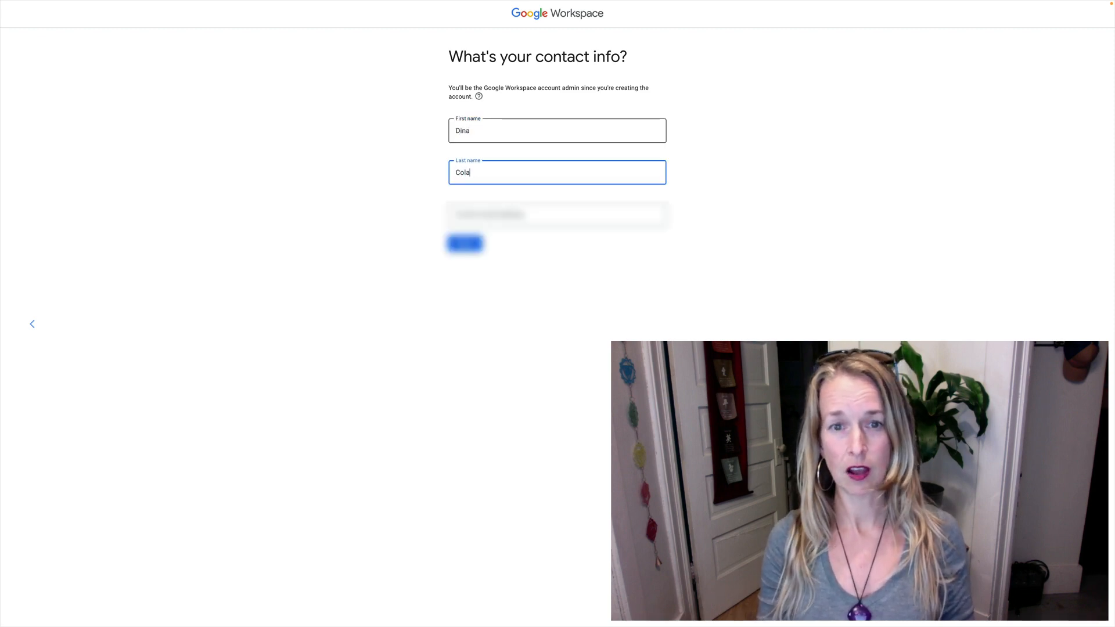
pyautogui.press('Tab')
pyautogui.click(465, 211)
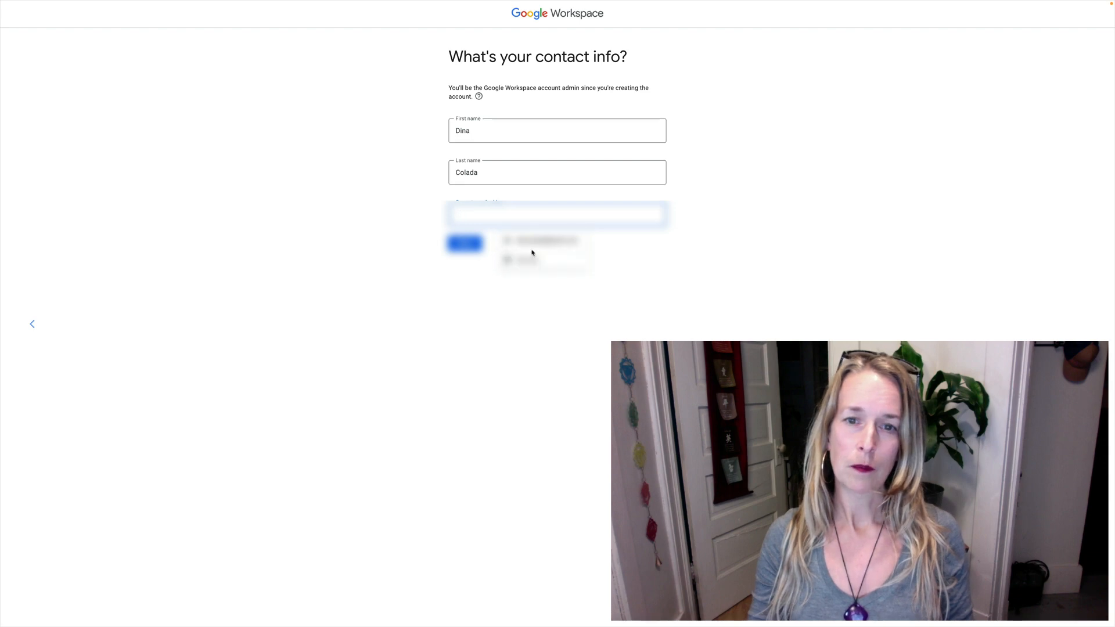
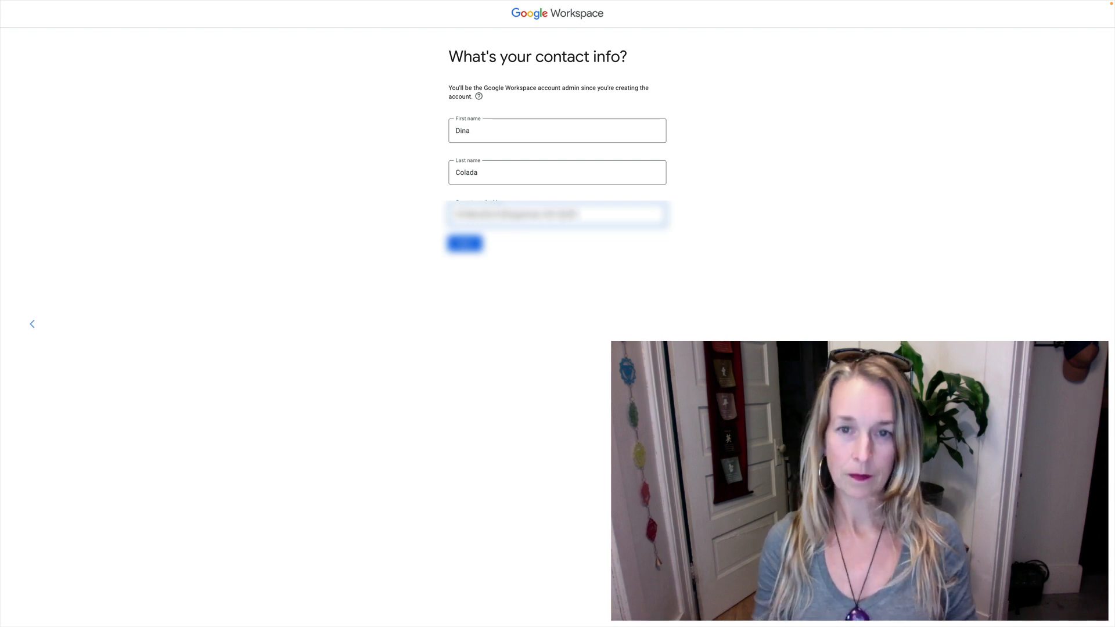
pyautogui.click(457, 251)
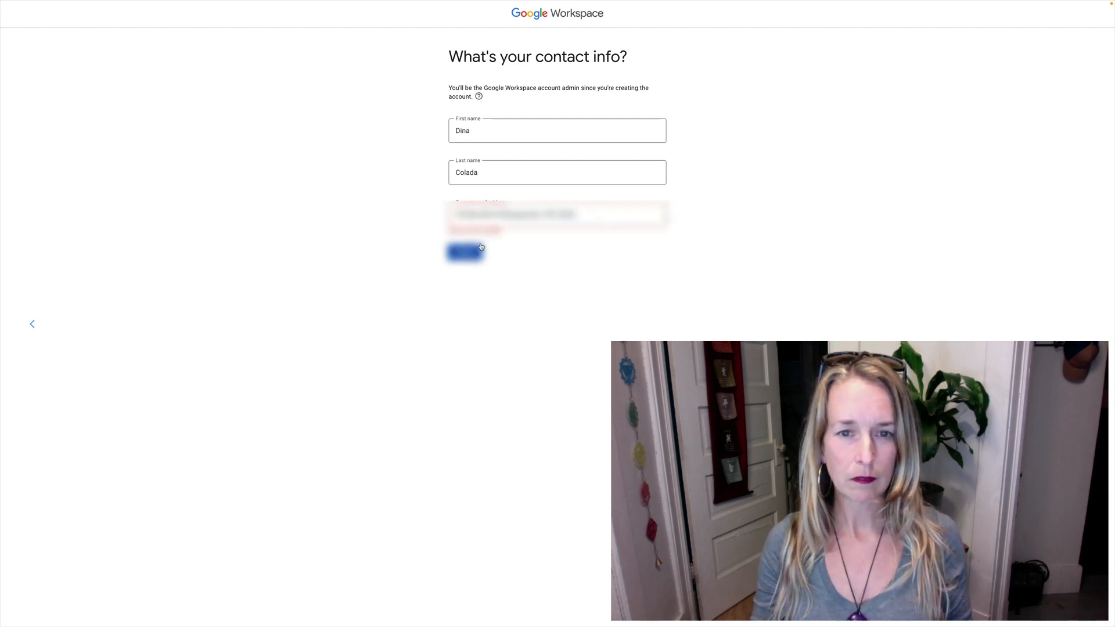
# Step: Replace the rejected email address with a corrected one and submit again
pyautogui.moveTo(576, 217); pyautogui.dragTo(444, 211)
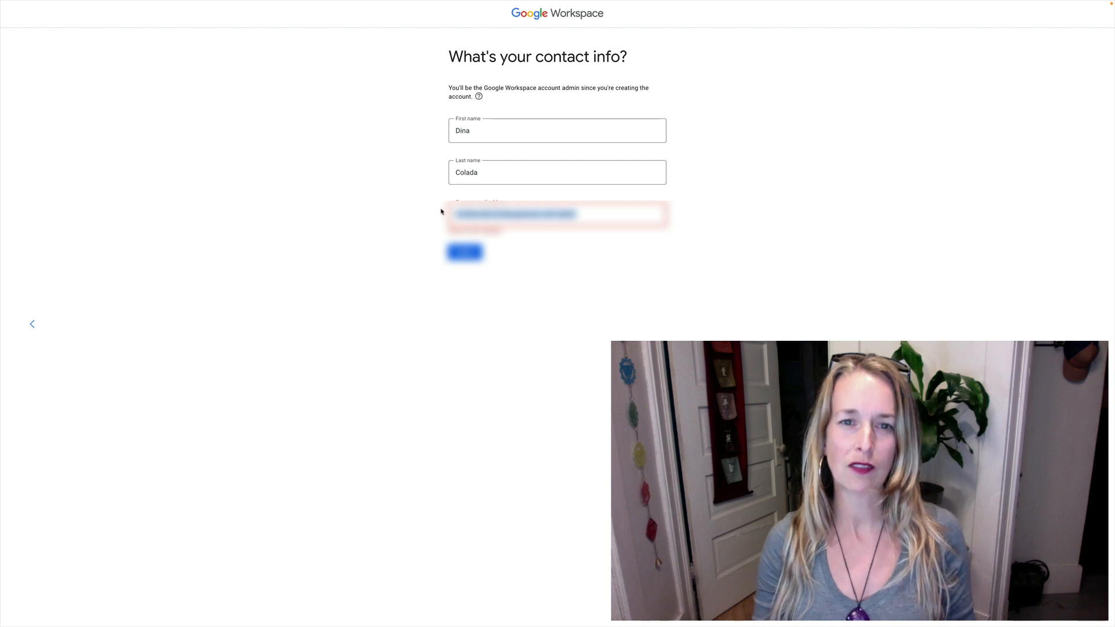
pyautogui.press('BackSpace')
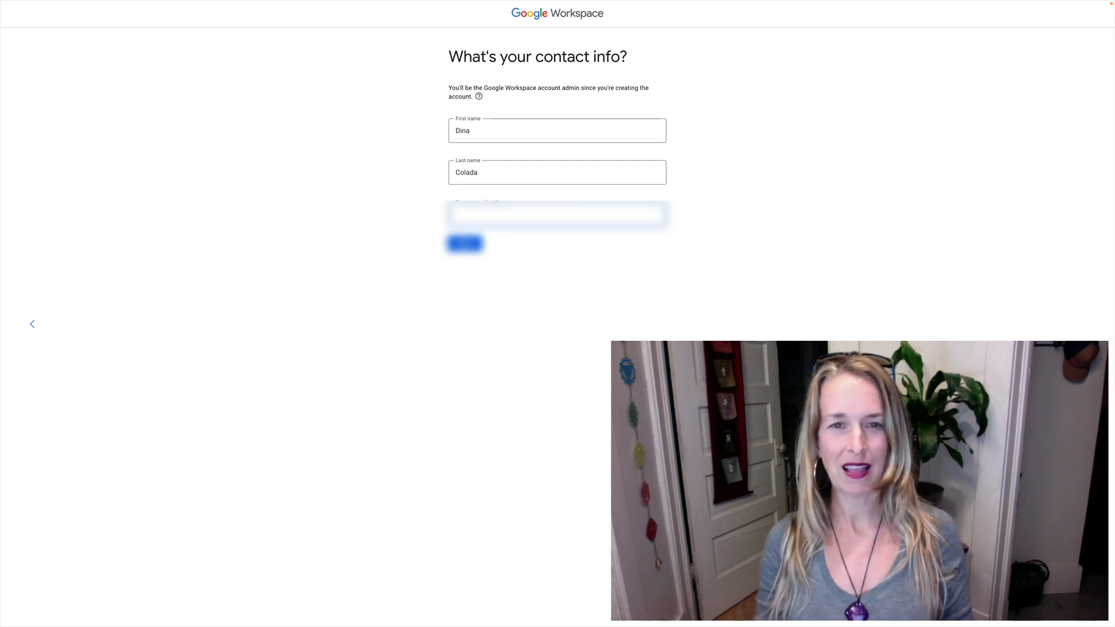
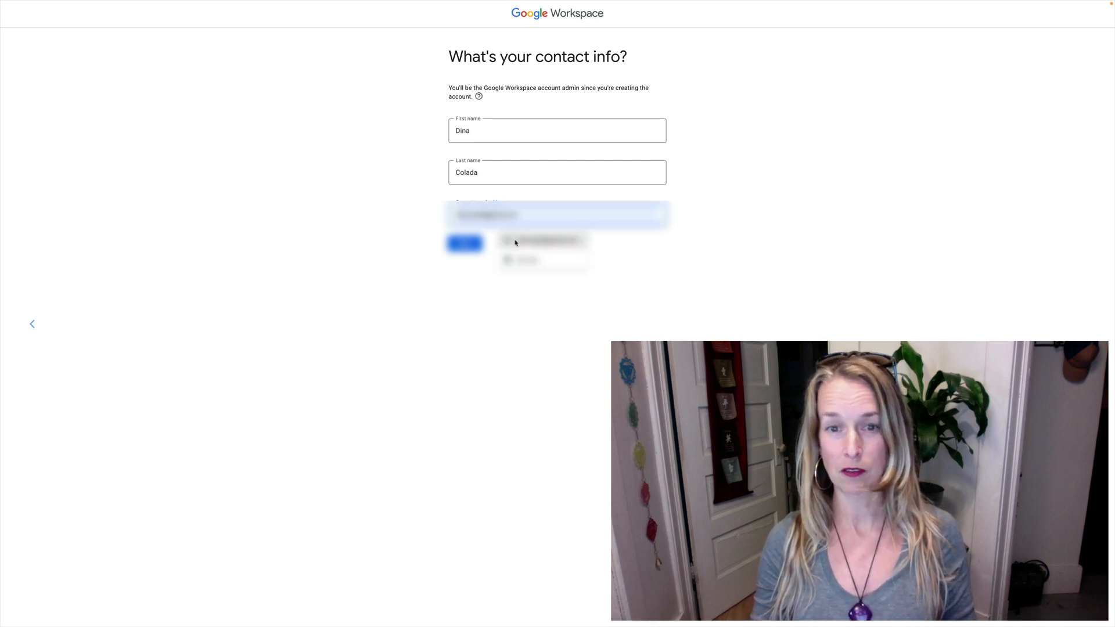
pyautogui.click(465, 247)
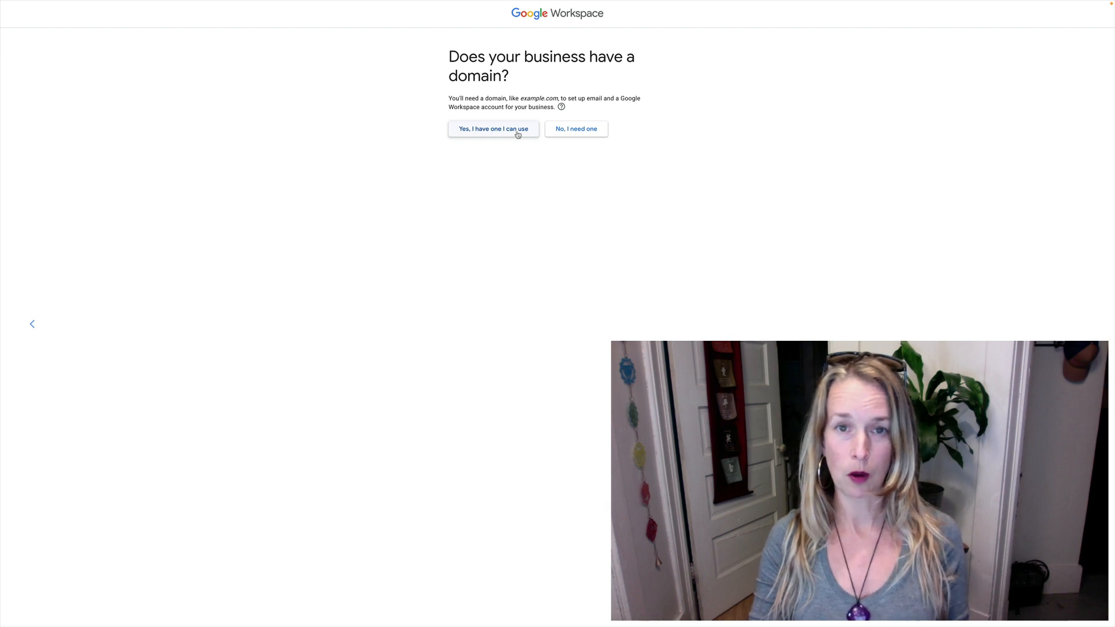
# Step: Indicate an existing domain and submit corkiby.com as the business domain
pyautogui.click(518, 135)
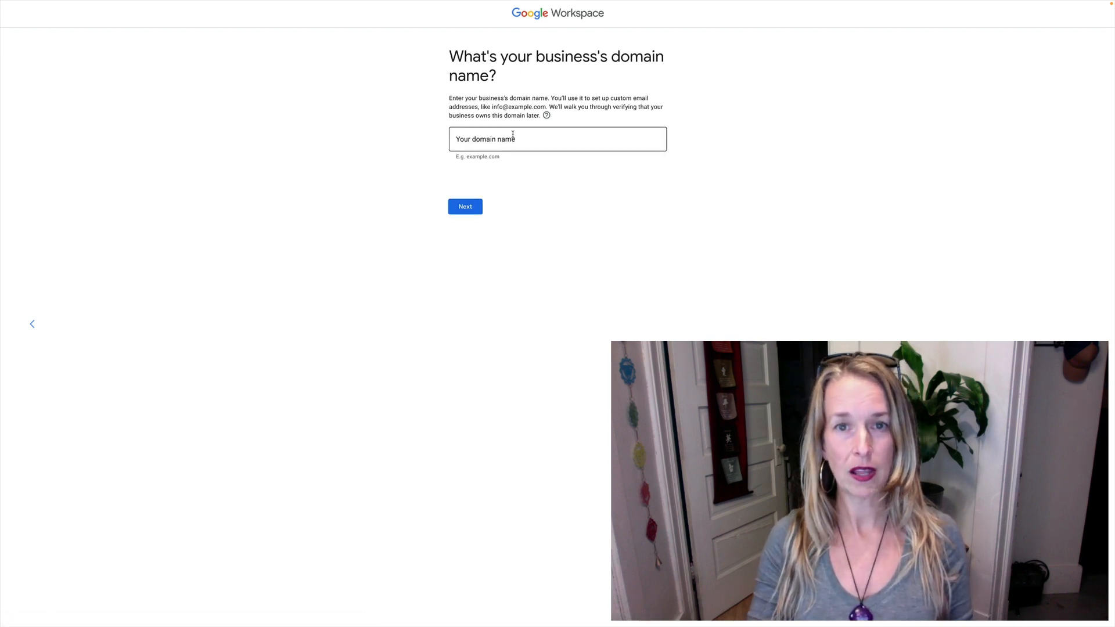
pyautogui.click(510, 137)
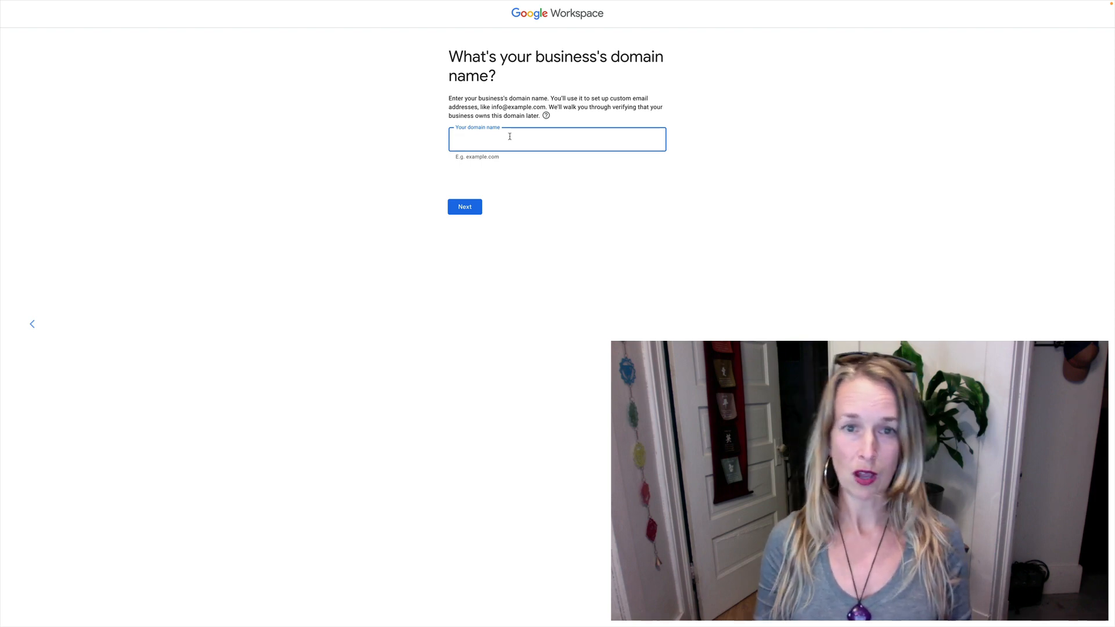
pyautogui.write('corkib')
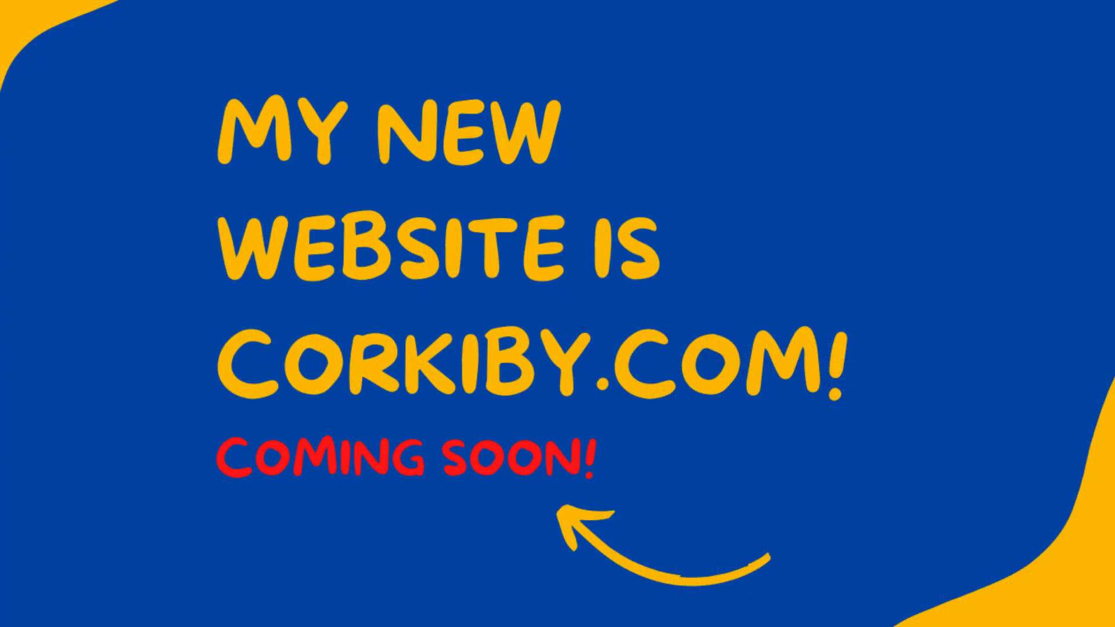
pyautogui.write('y.com')
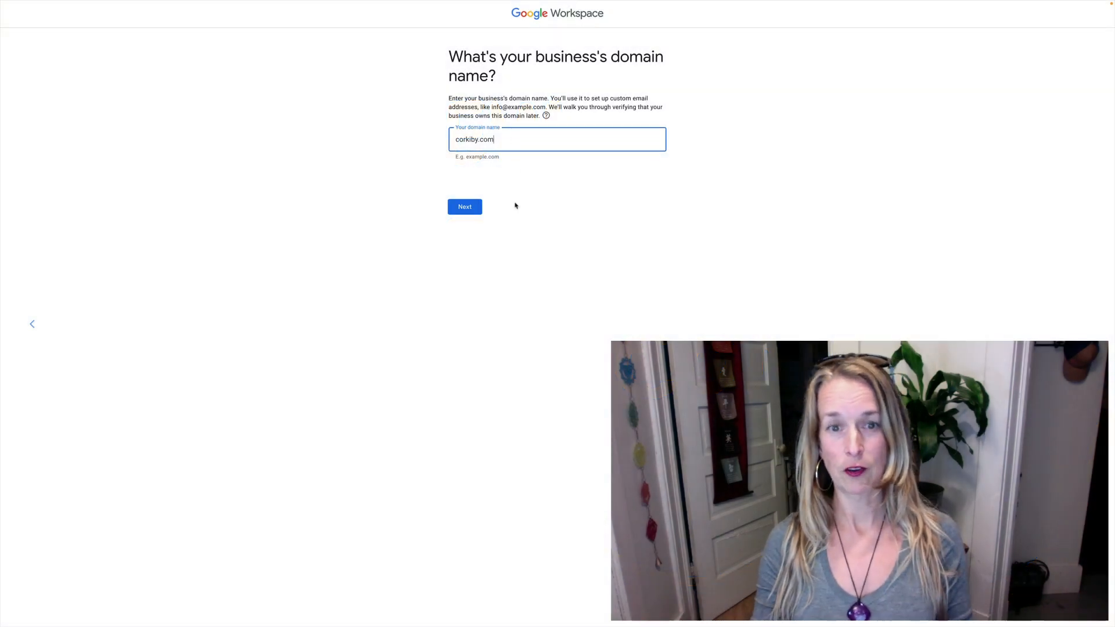
pyautogui.click(459, 208)
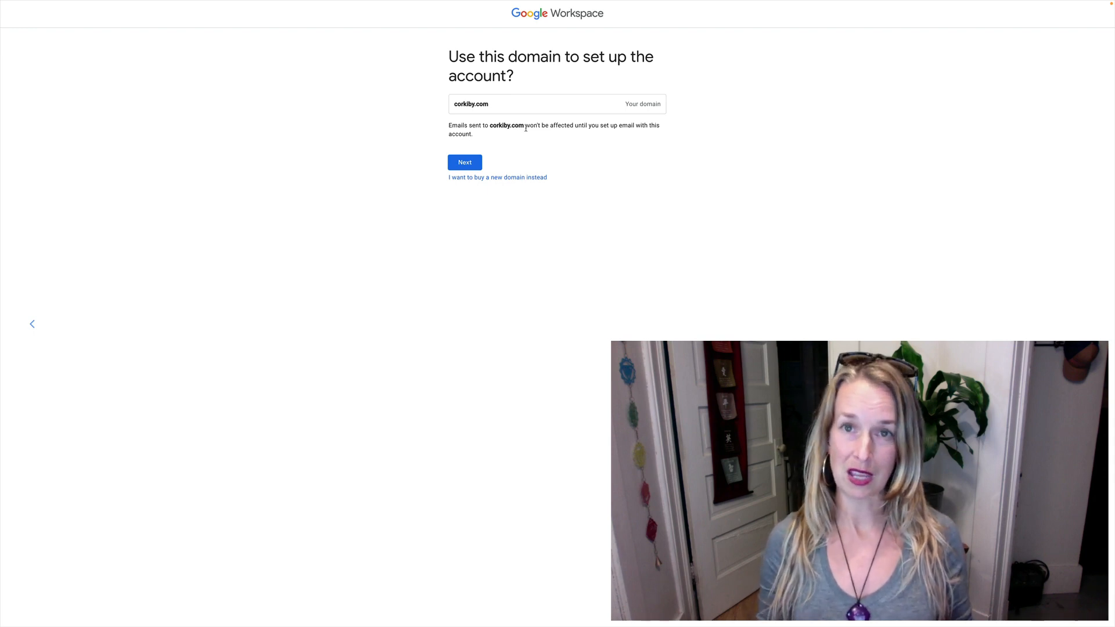
# Step: Confirm corkiby.com for the account and decline sending users product tips
pyautogui.click(465, 163)
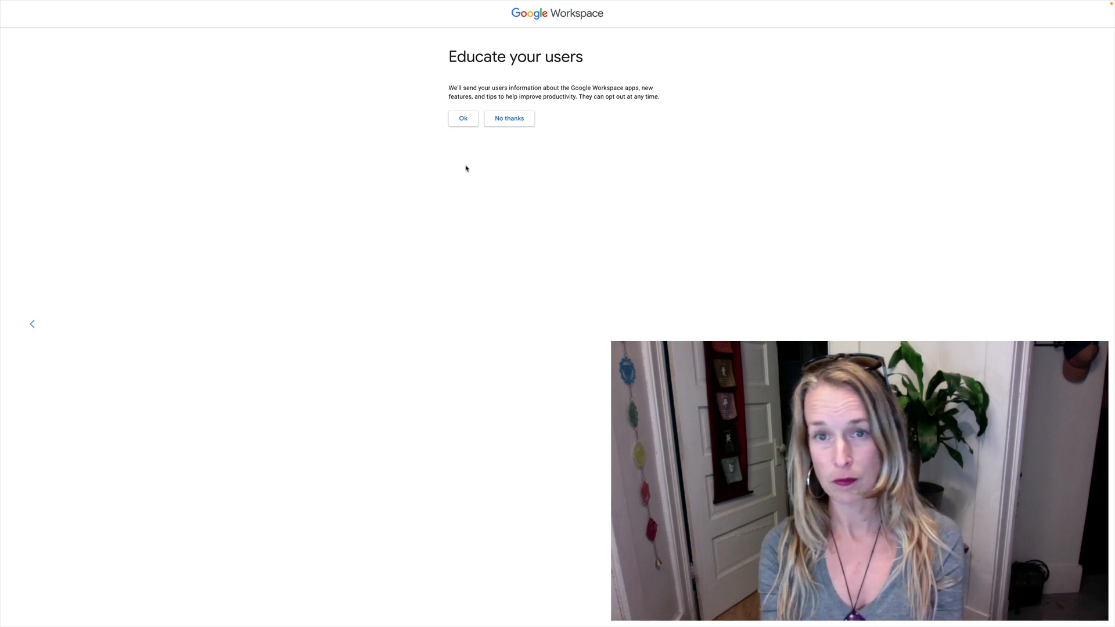
pyautogui.click(505, 120)
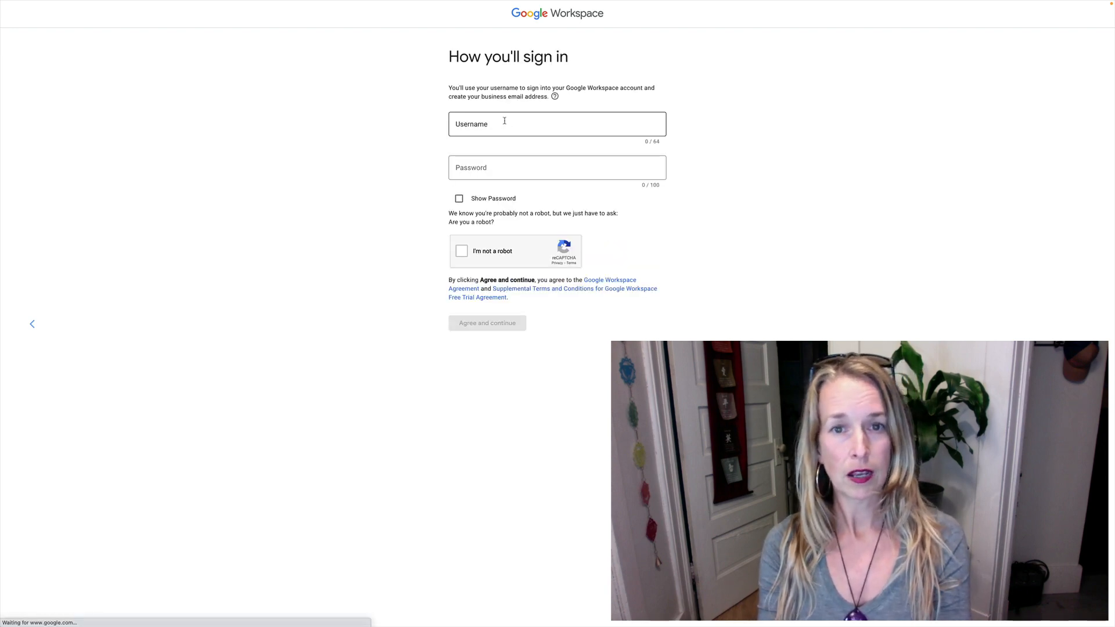
# Step: Enter the sign-in username and password, pass the robot check, and agree to the terms
pyautogui.click(505, 121)
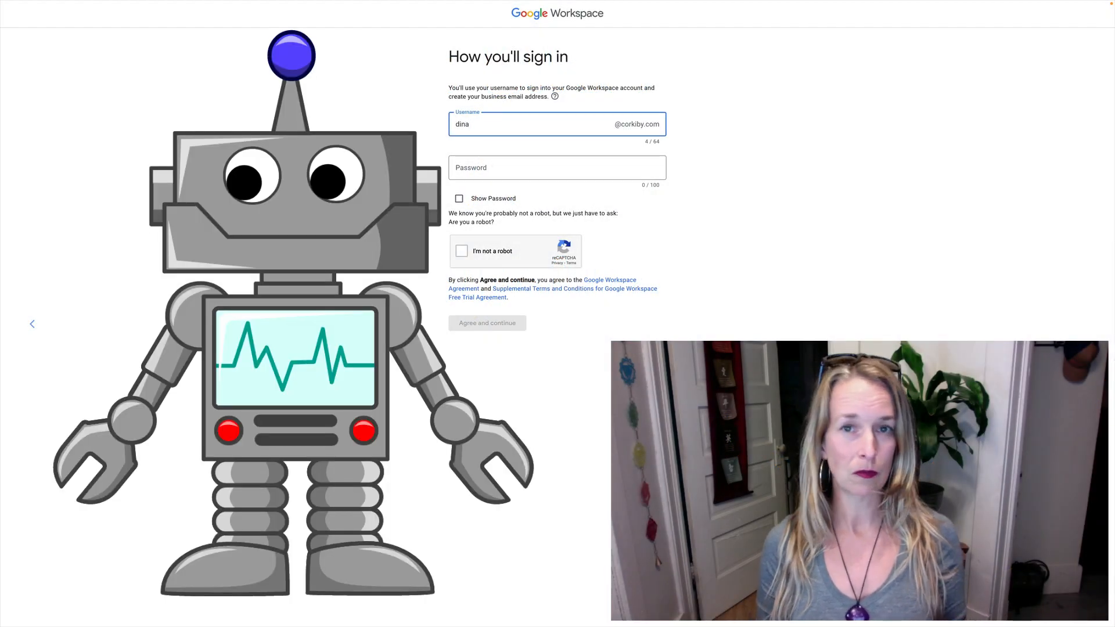
pyautogui.click(479, 168)
pyautogui.write('*******')
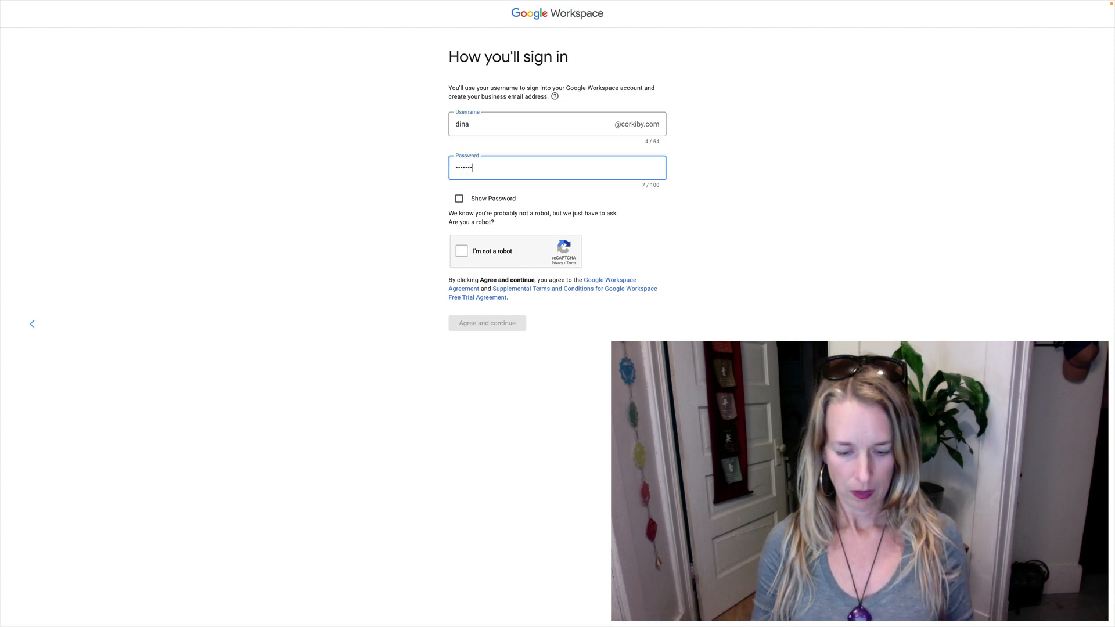
pyautogui.write('*********')
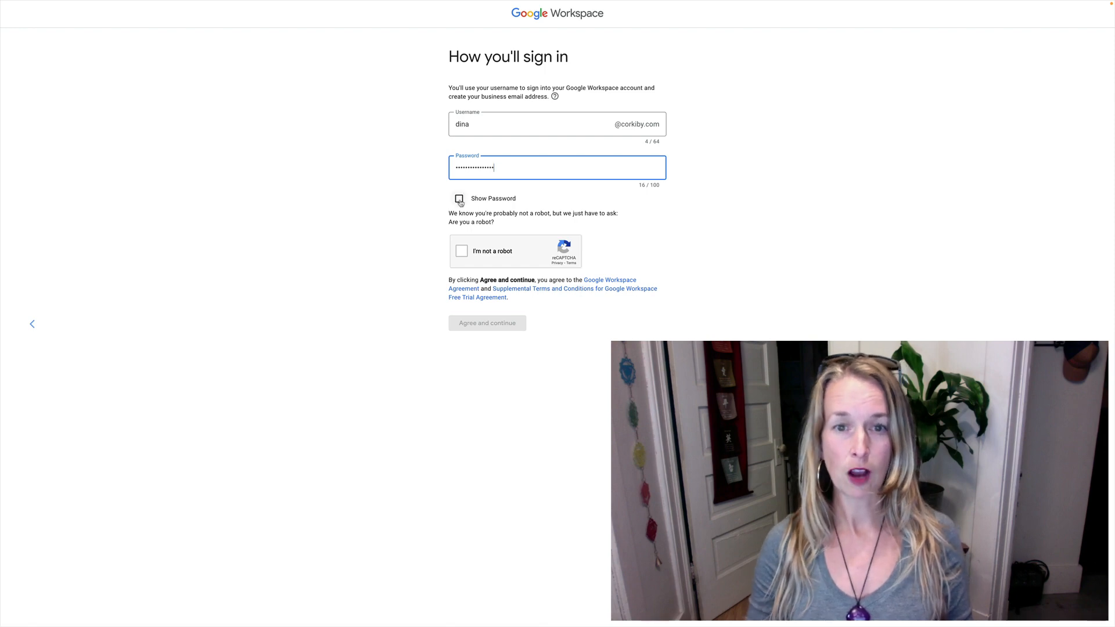
pyautogui.click(462, 251)
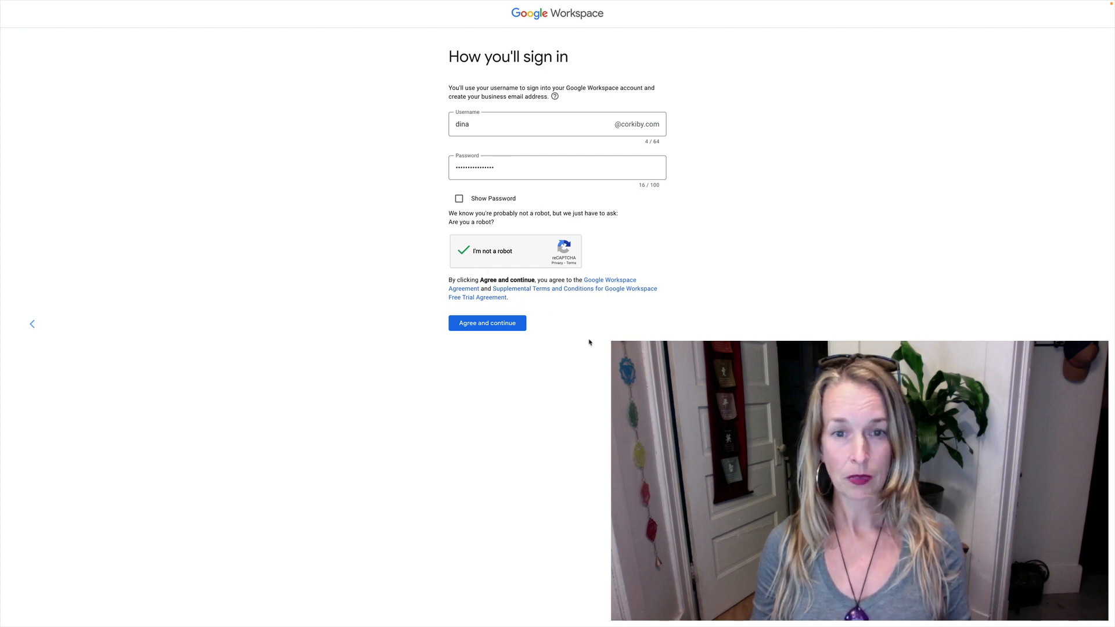
pyautogui.click(499, 324)
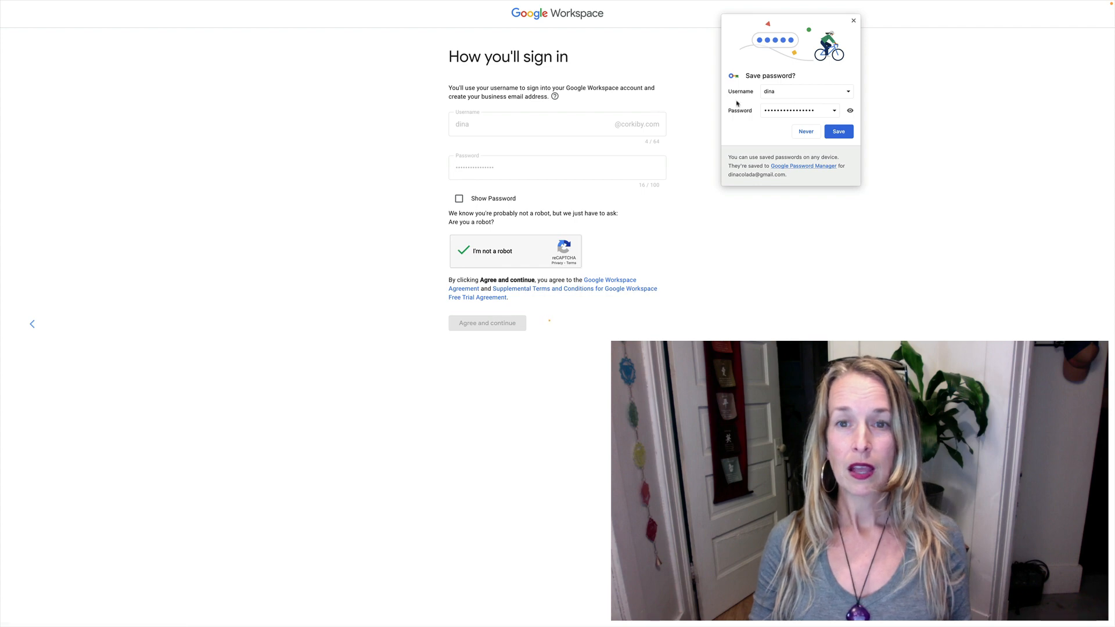
pyautogui.click(775, 93)
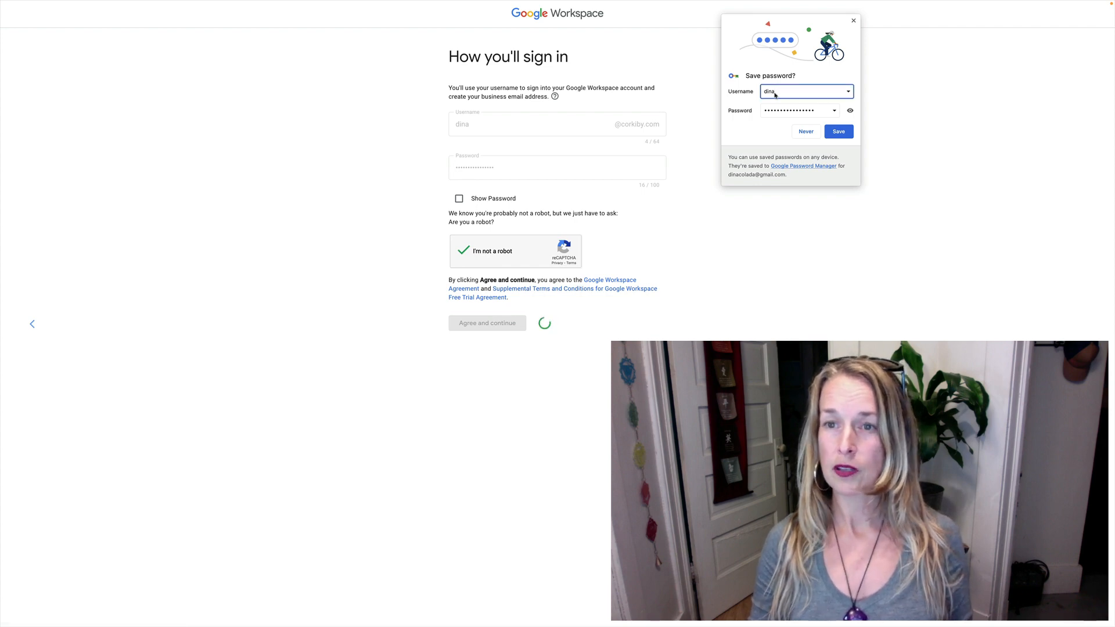
pyautogui.write('@corki')
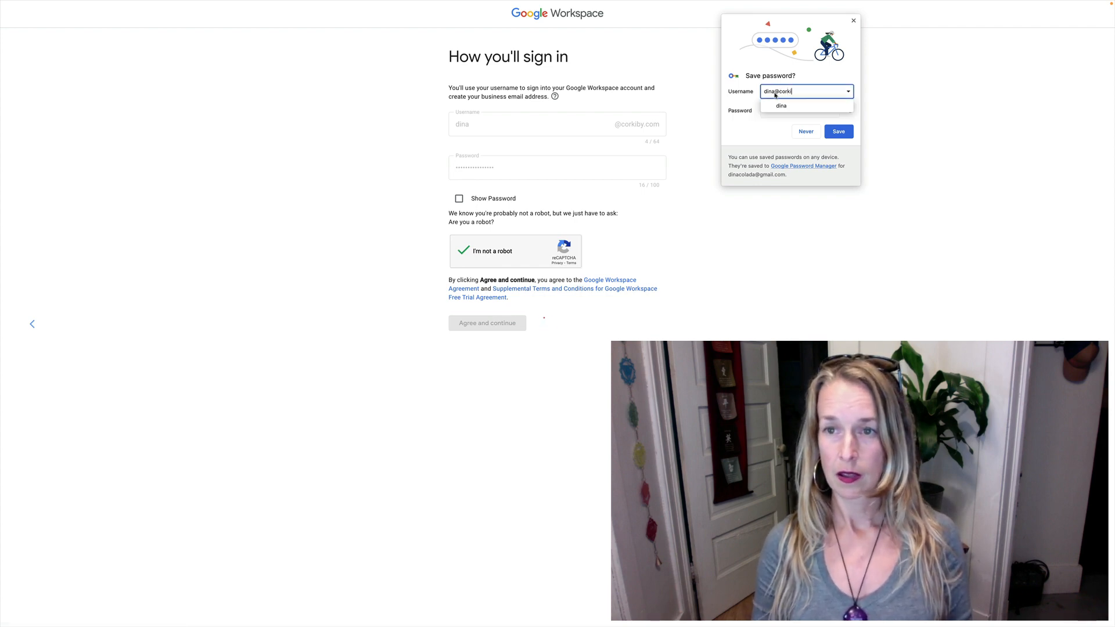
pyautogui.write('by.com')
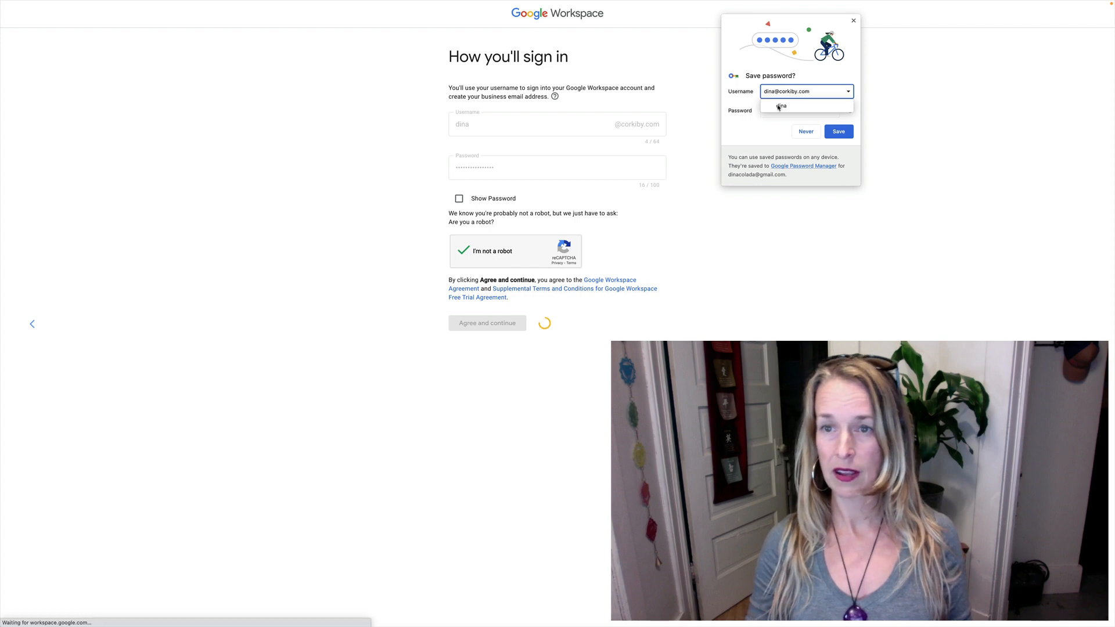
pyautogui.click(840, 132)
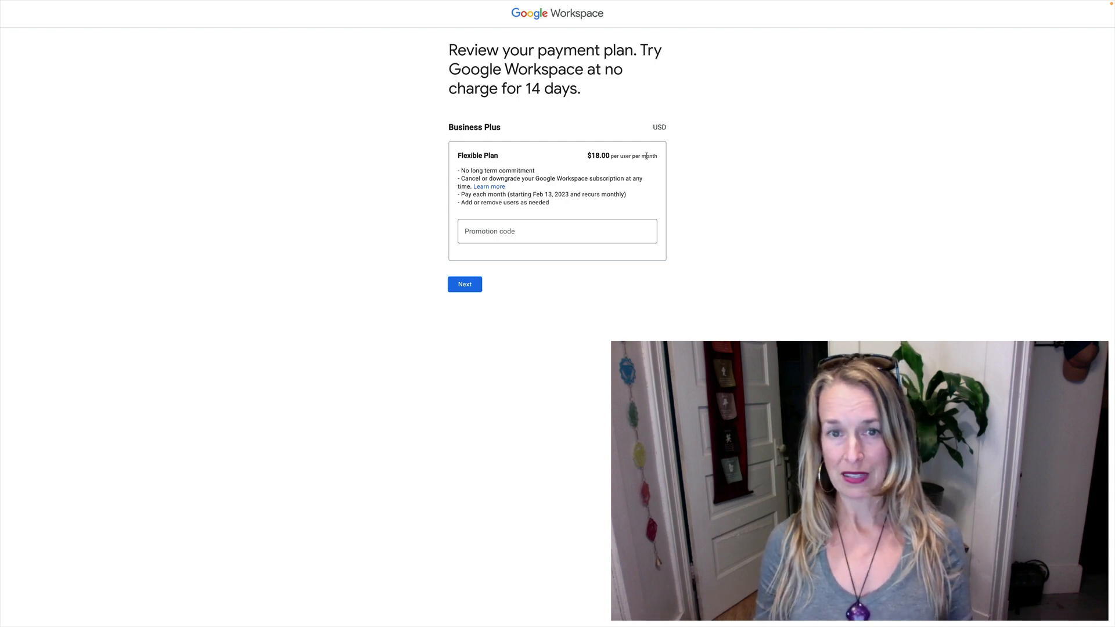
# Step: Open the downgrade help article in a new tab, exit full screen, and return to sign-up
pyautogui.click(495, 187)
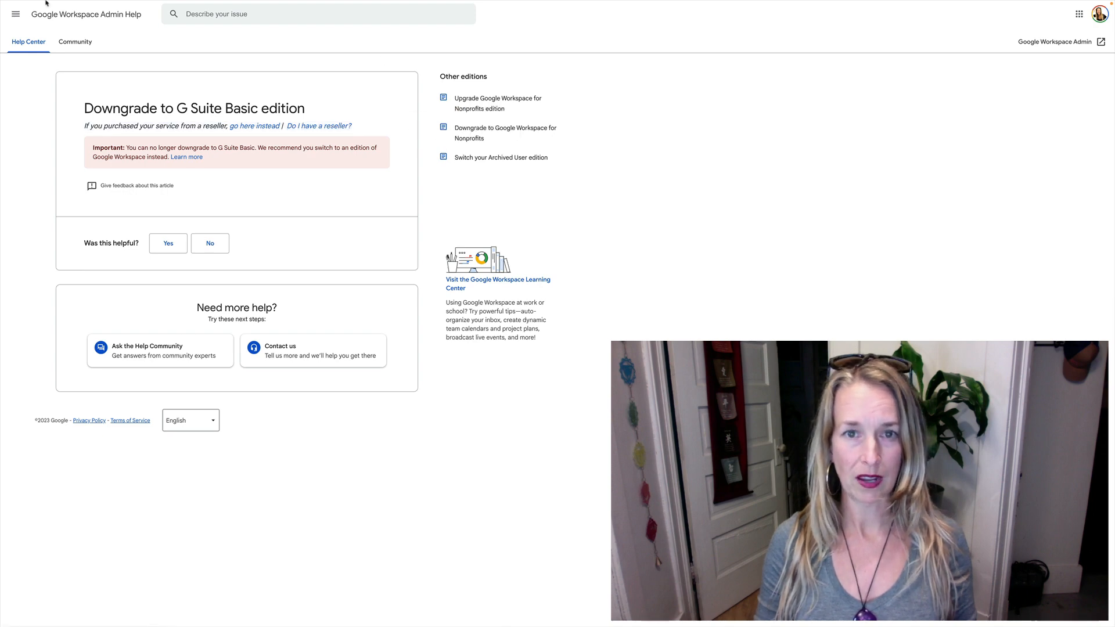
pyautogui.moveTo(3, 1)
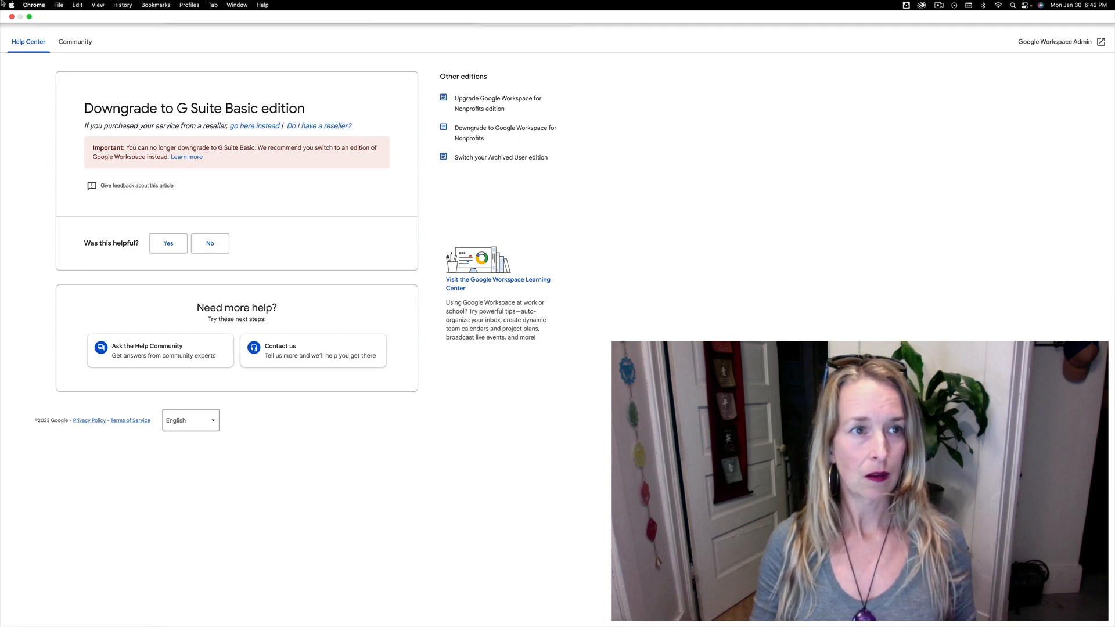
pyautogui.click(29, 16)
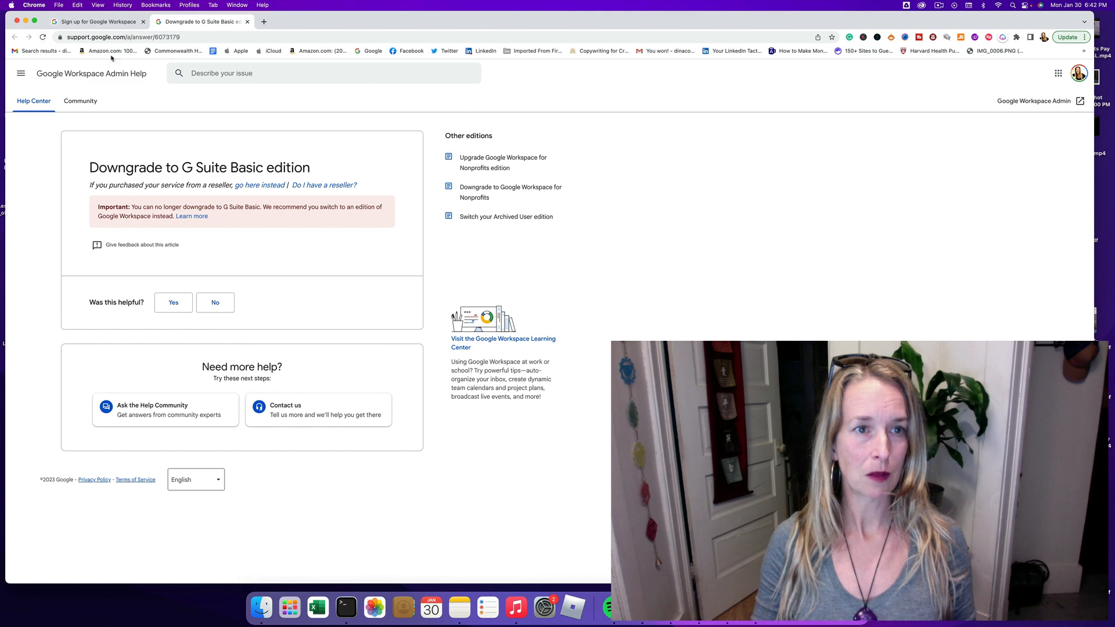
pyautogui.click(133, 23)
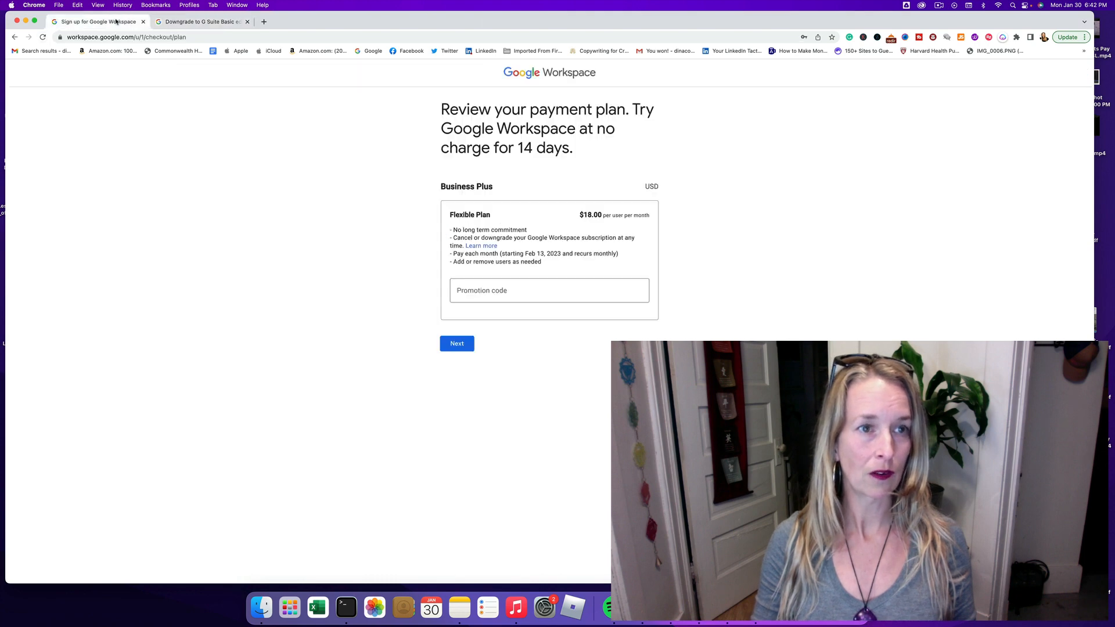
pyautogui.click(485, 295)
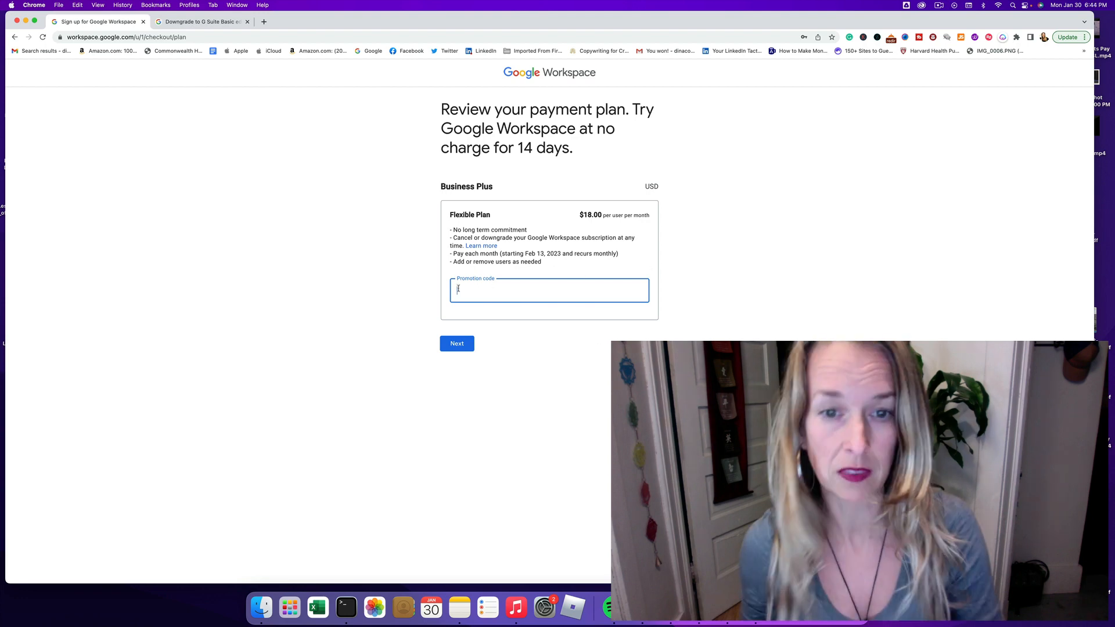
# Step: Continue with the Flexible Plan and enter the business street address from the suggestions
pyautogui.click(460, 345)
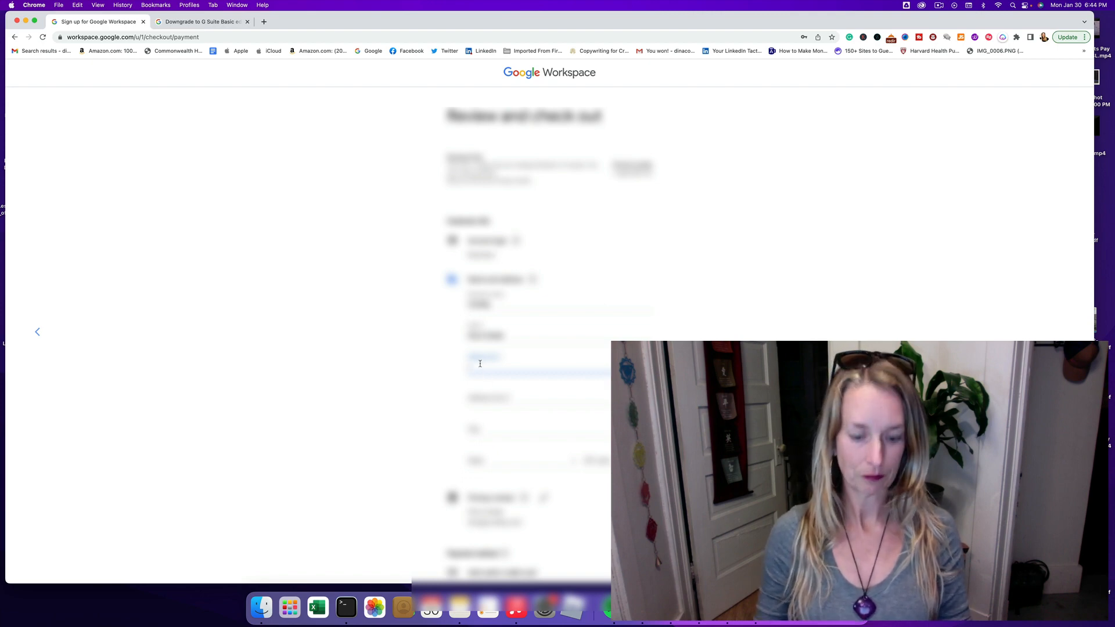
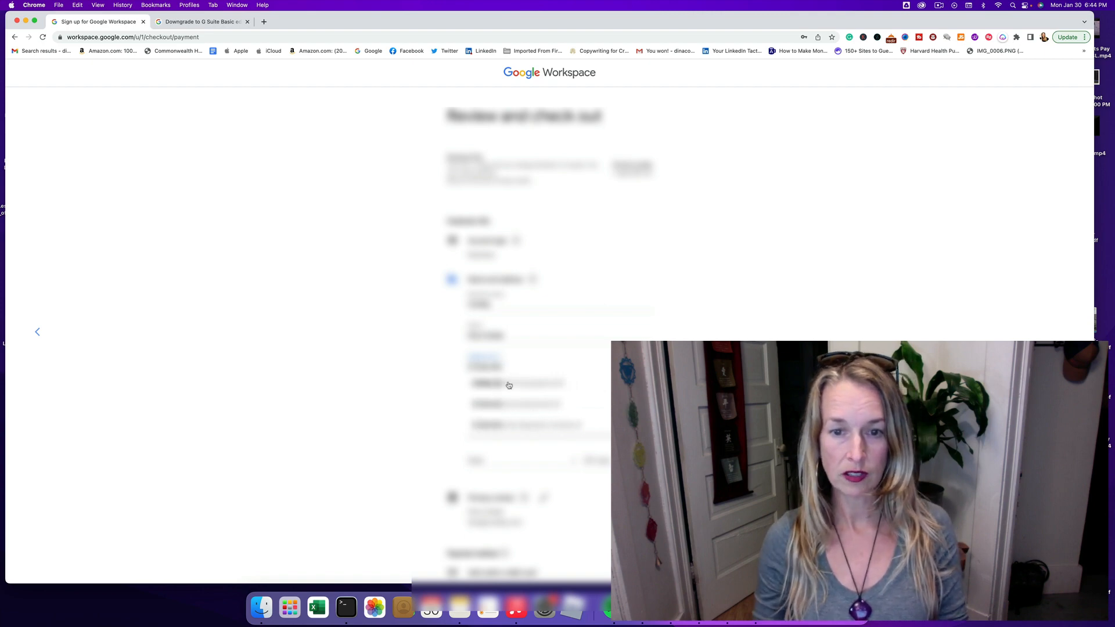
pyautogui.click(508, 385)
# Step: Autofill the primary contact details, choose the second payment option, and submit the order
pyautogui.scroll(-5, 433, 394)
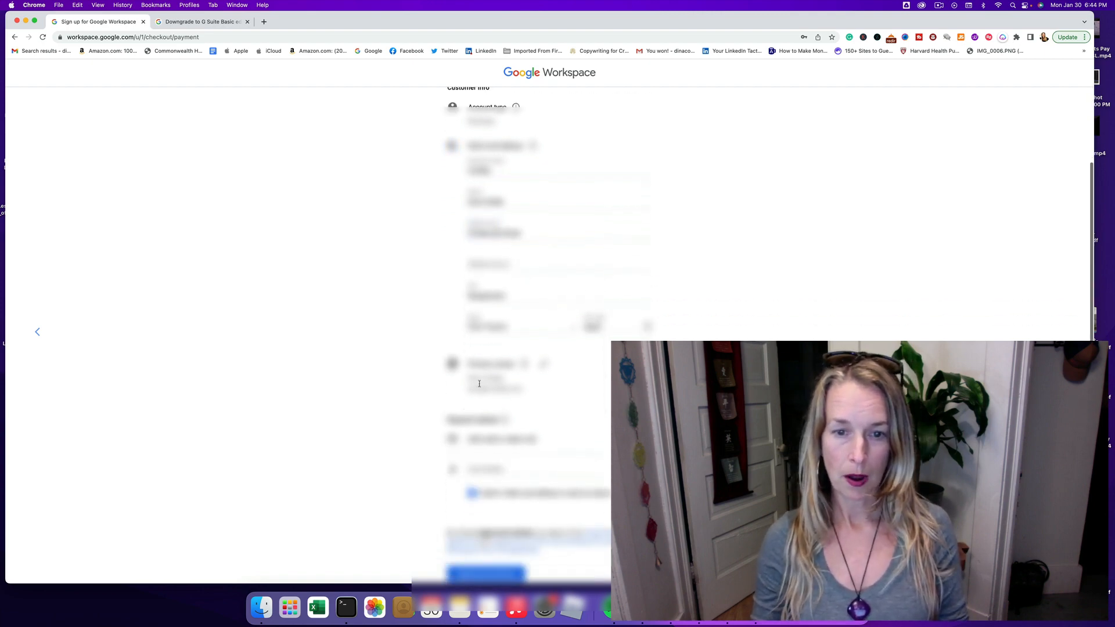
pyautogui.click(545, 365)
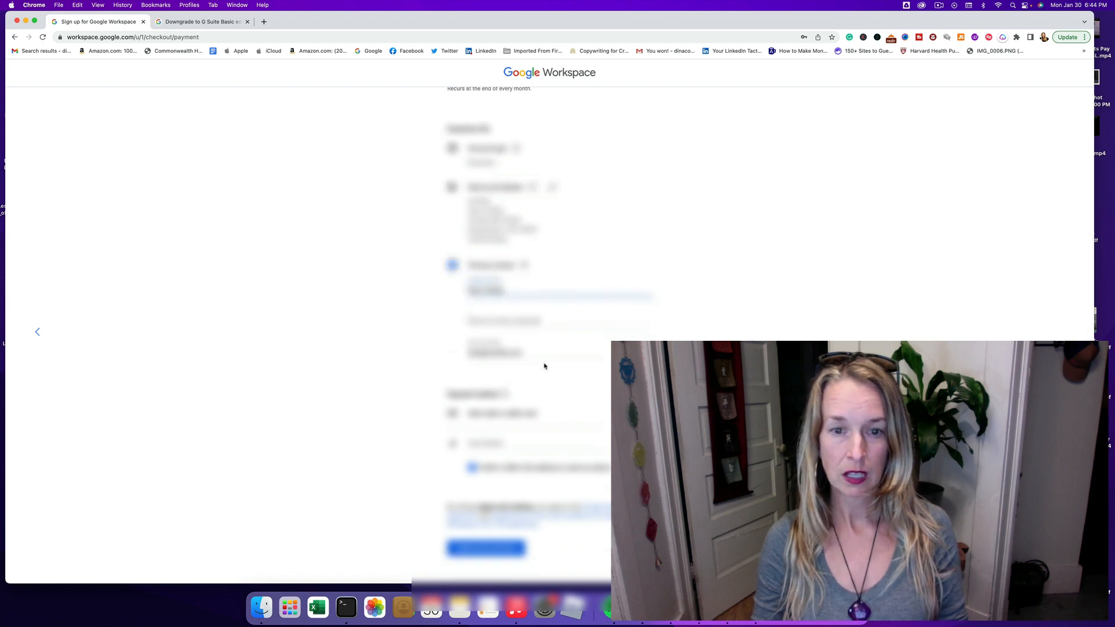
pyautogui.click(482, 321)
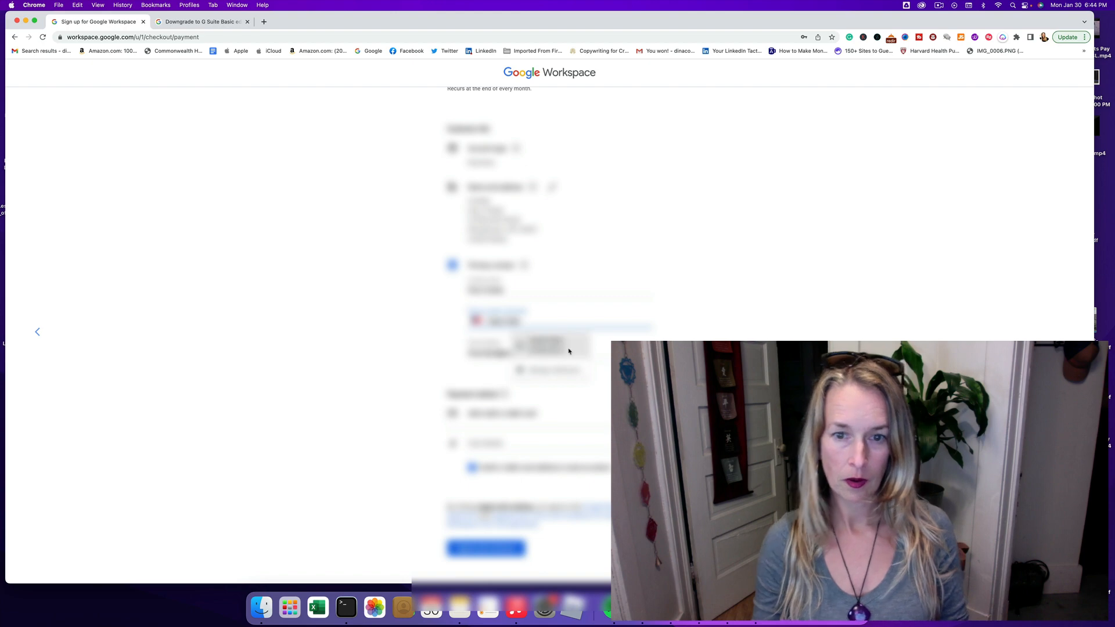
pyautogui.click(567, 349)
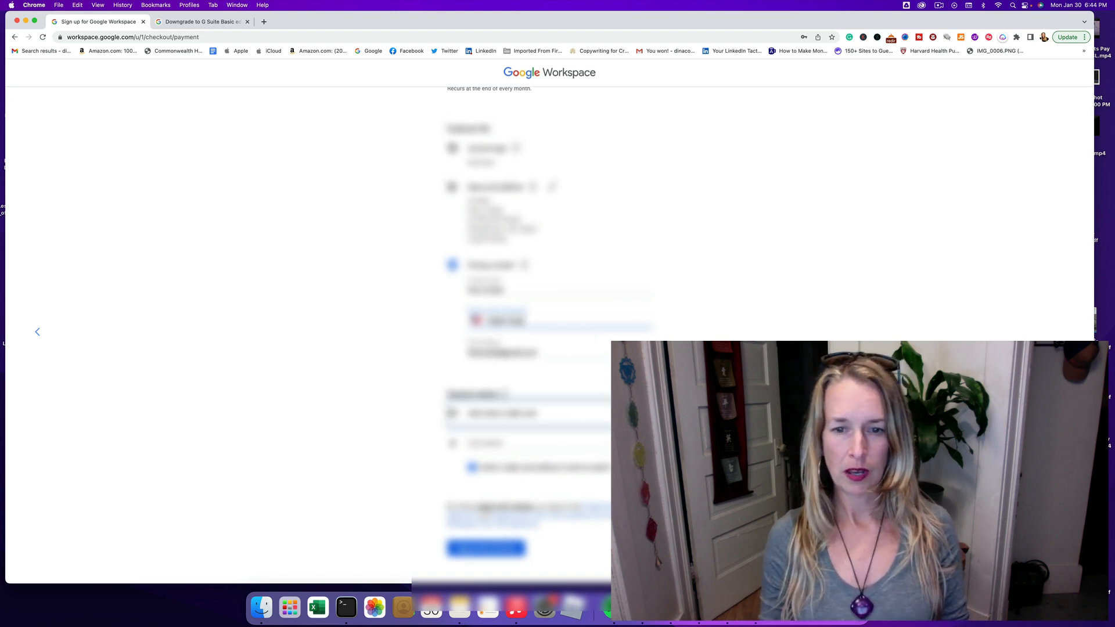
pyautogui.click(587, 416)
pyautogui.click(453, 433)
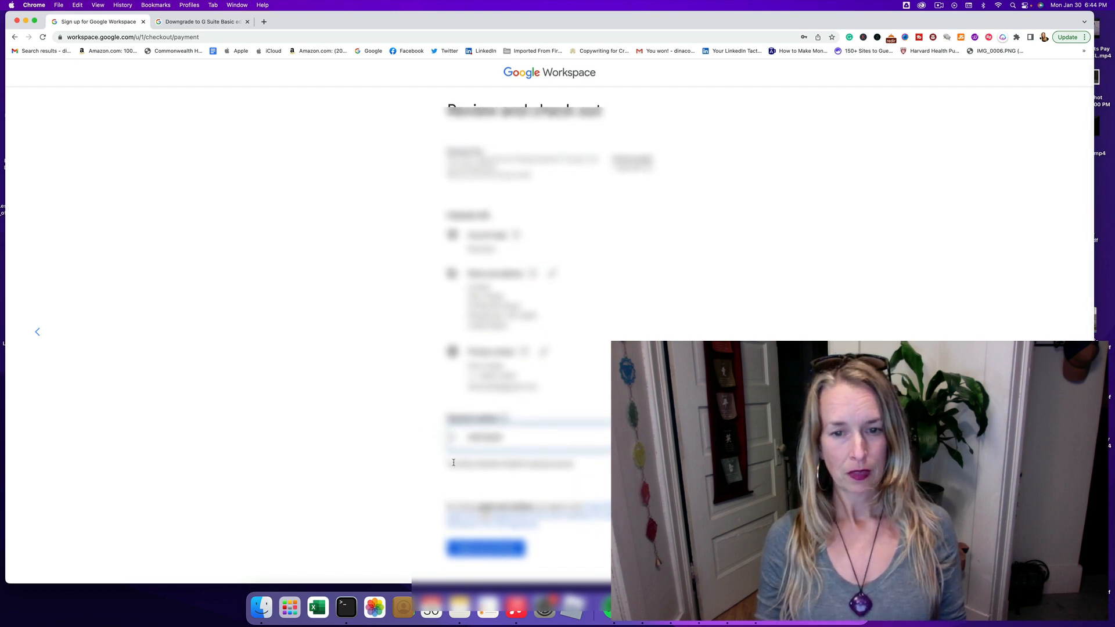
pyautogui.click(513, 550)
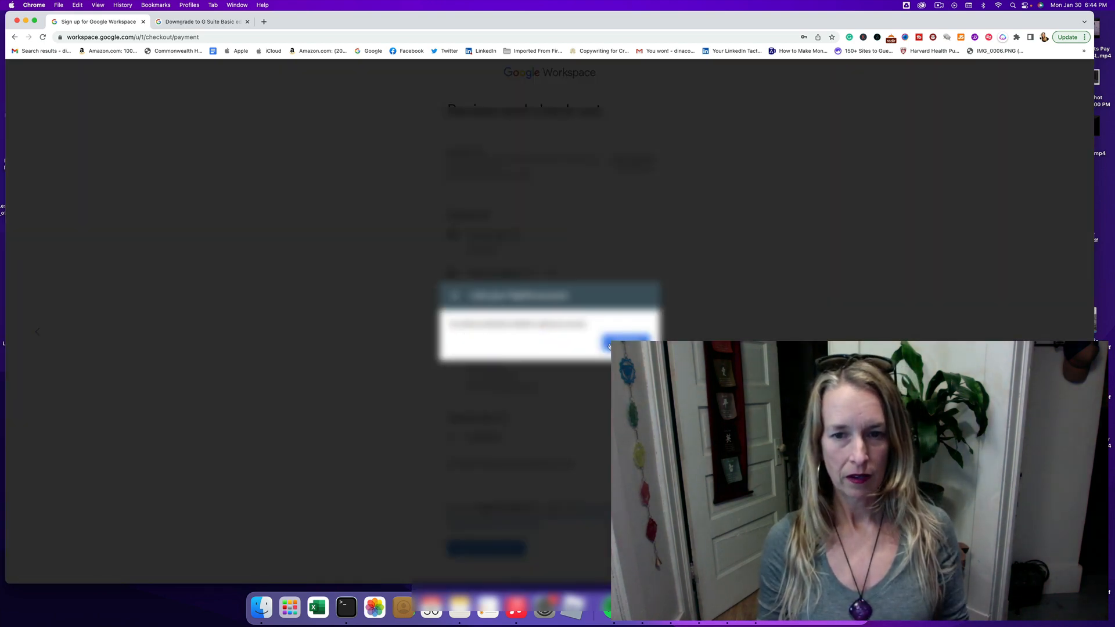
# Step: Continue to PayPal Checkout and approve the subscription payment
pyautogui.click(644, 338)
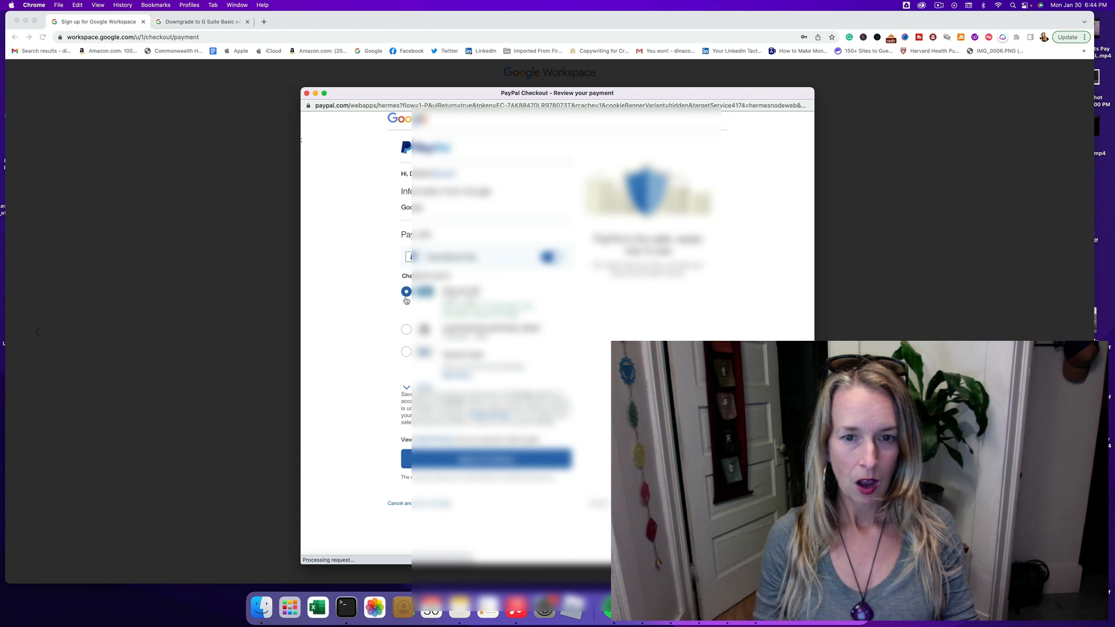
pyautogui.click(509, 461)
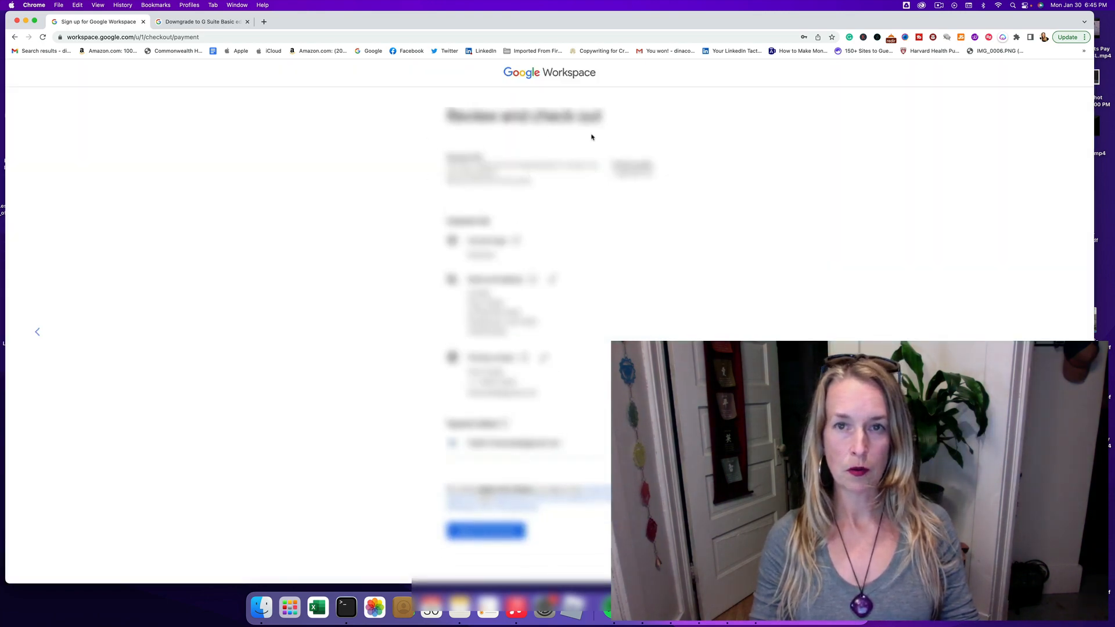
# Step: Complete checkout, continue to account setup, and accept the new account's terms
pyautogui.click(472, 533)
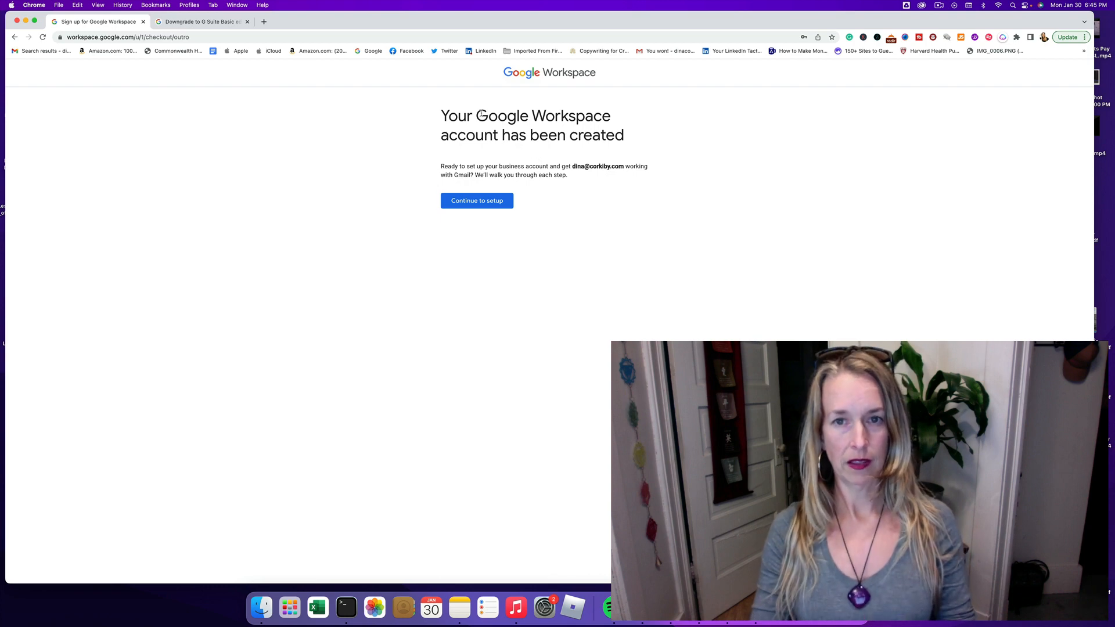
pyautogui.click(480, 205)
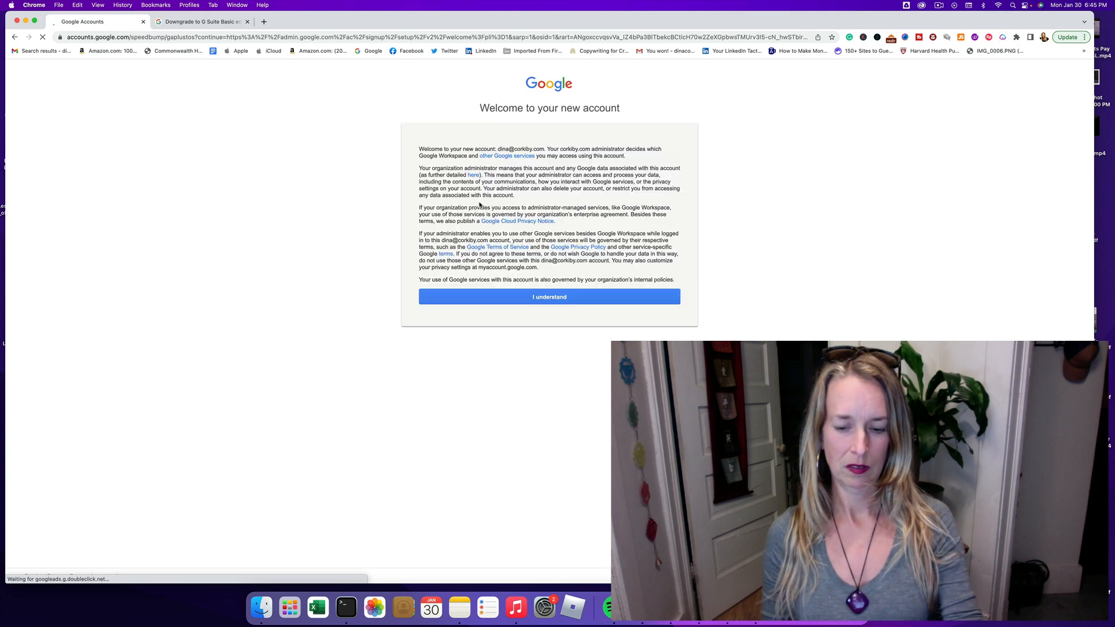
pyautogui.click(530, 302)
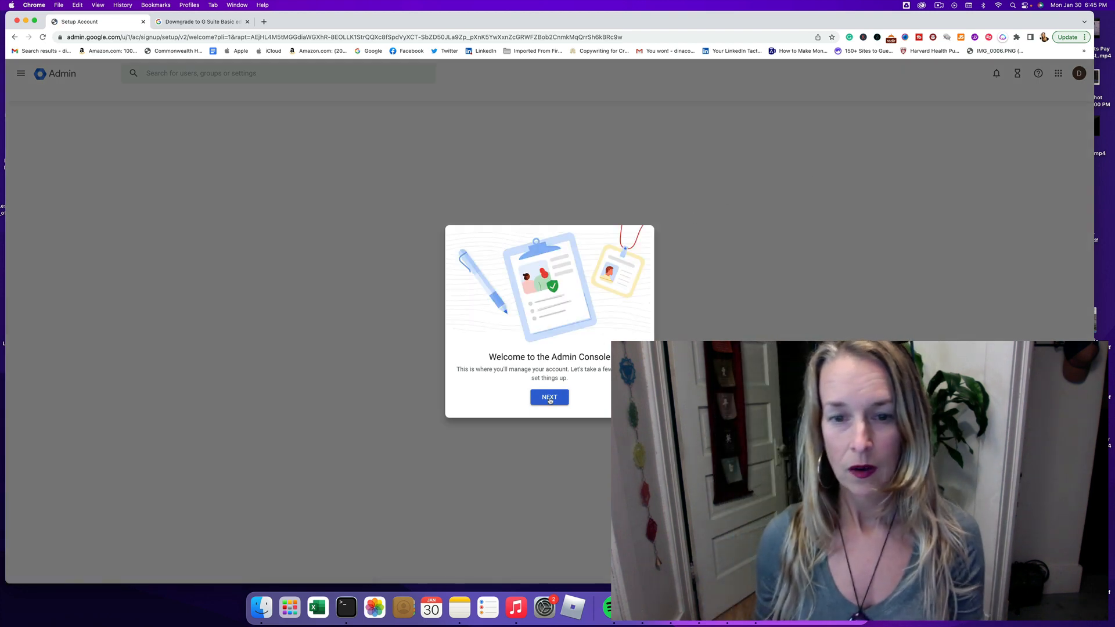
# Step: Get past the Admin console welcome and choose ACTIVATE for Gmail on corkiby.com
pyautogui.click(549, 400)
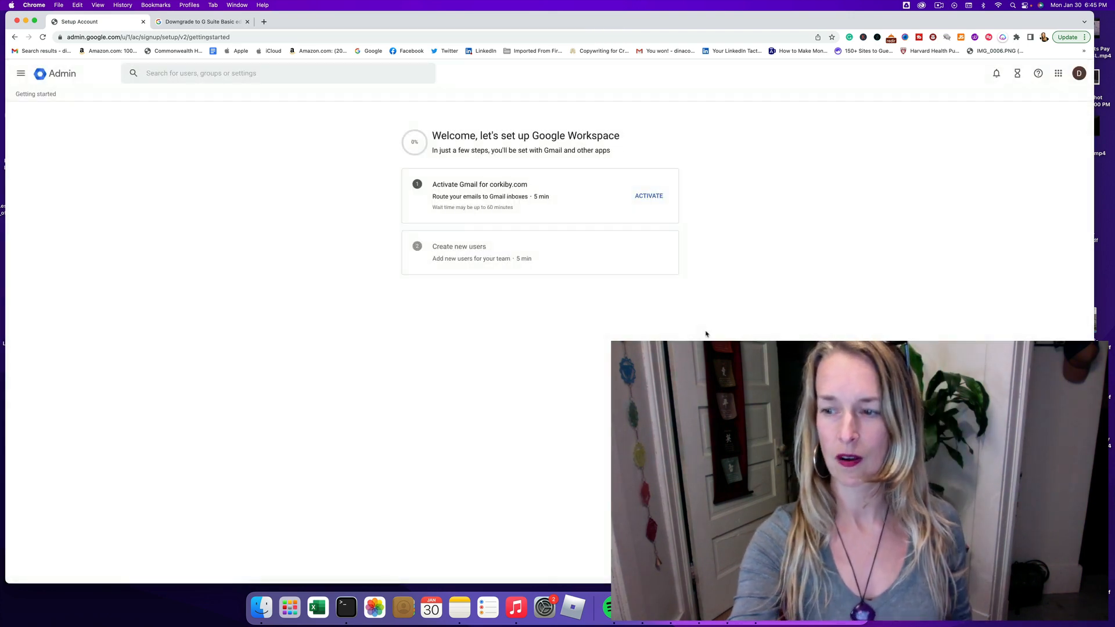
pyautogui.hotkey('ctrl', 'Up')
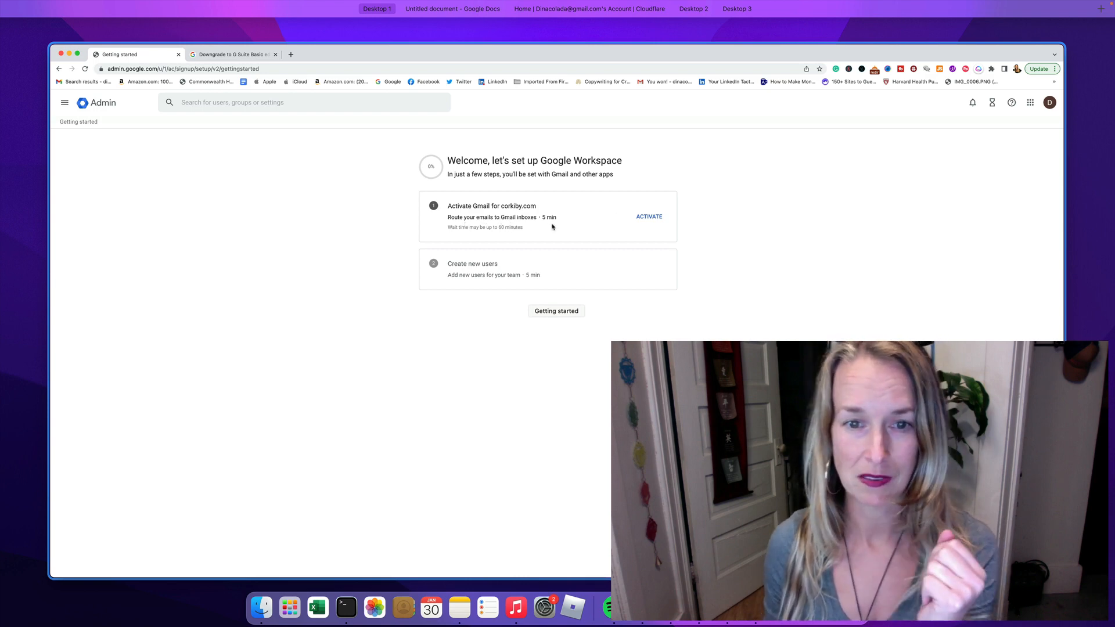
pyautogui.click(645, 217)
pyautogui.click(649, 197)
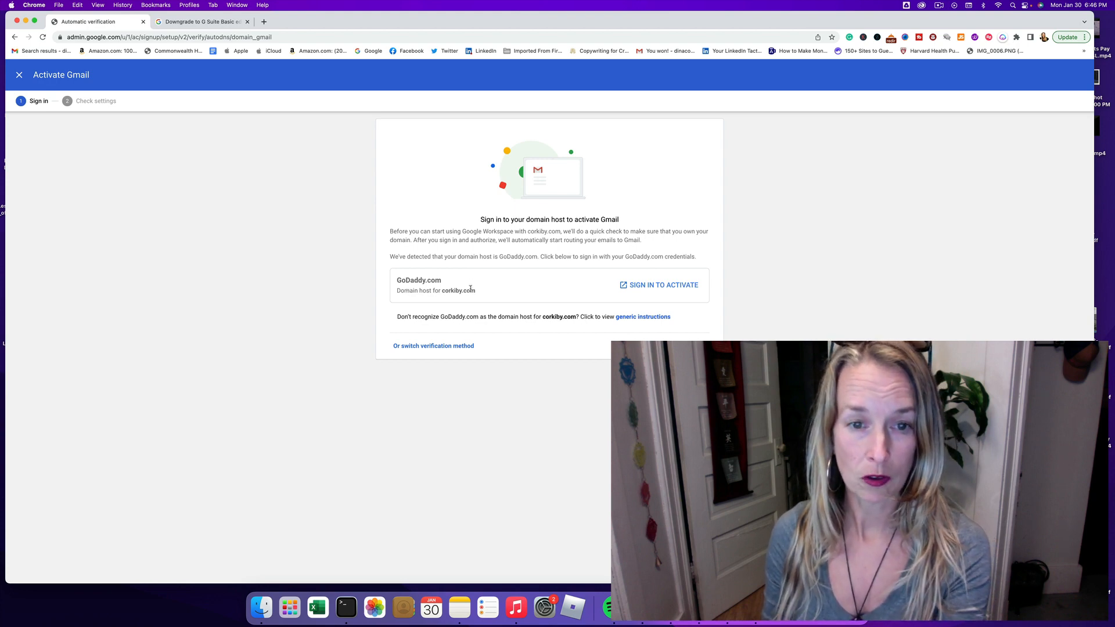
# Step: Sign in with GoDaddy and connect it so Google can activate Gmail for corkiby.com
pyautogui.click(659, 285)
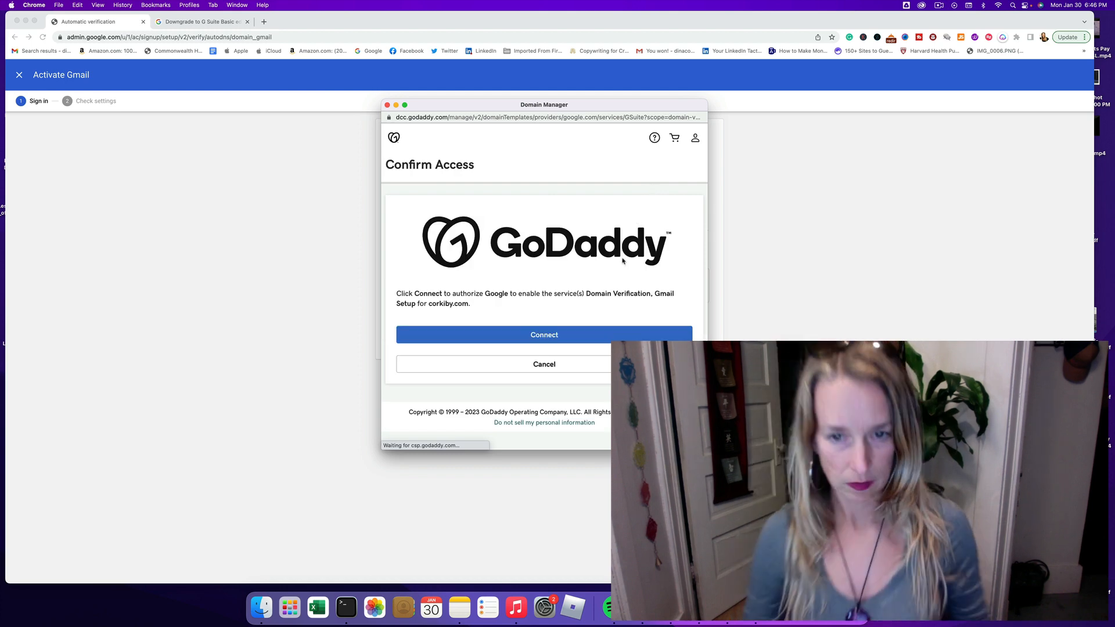
pyautogui.click(542, 336)
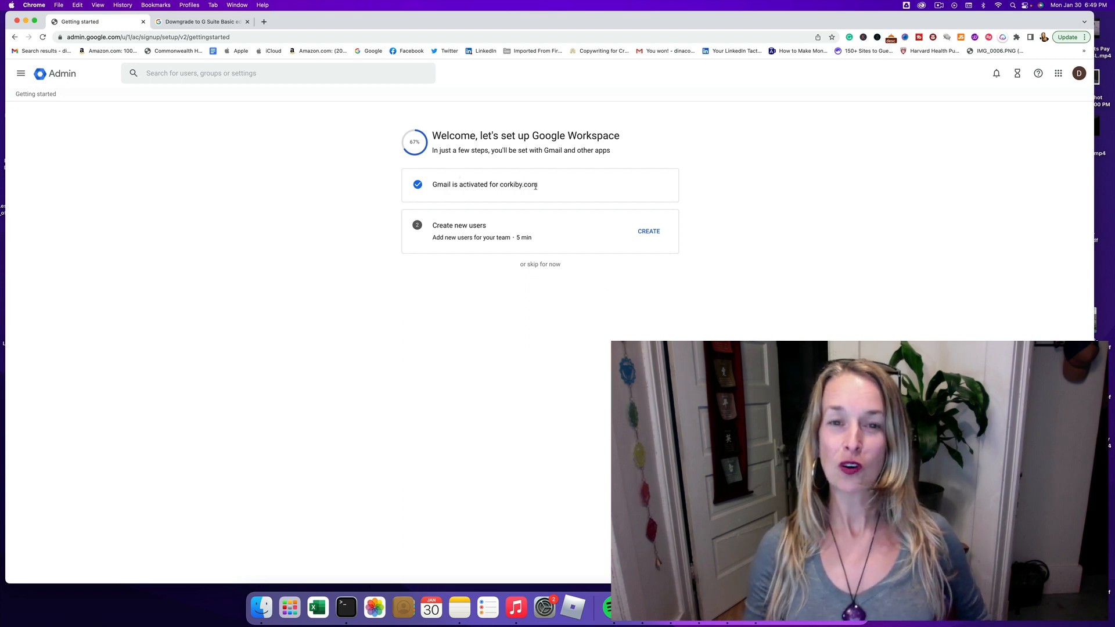
pyautogui.click(649, 232)
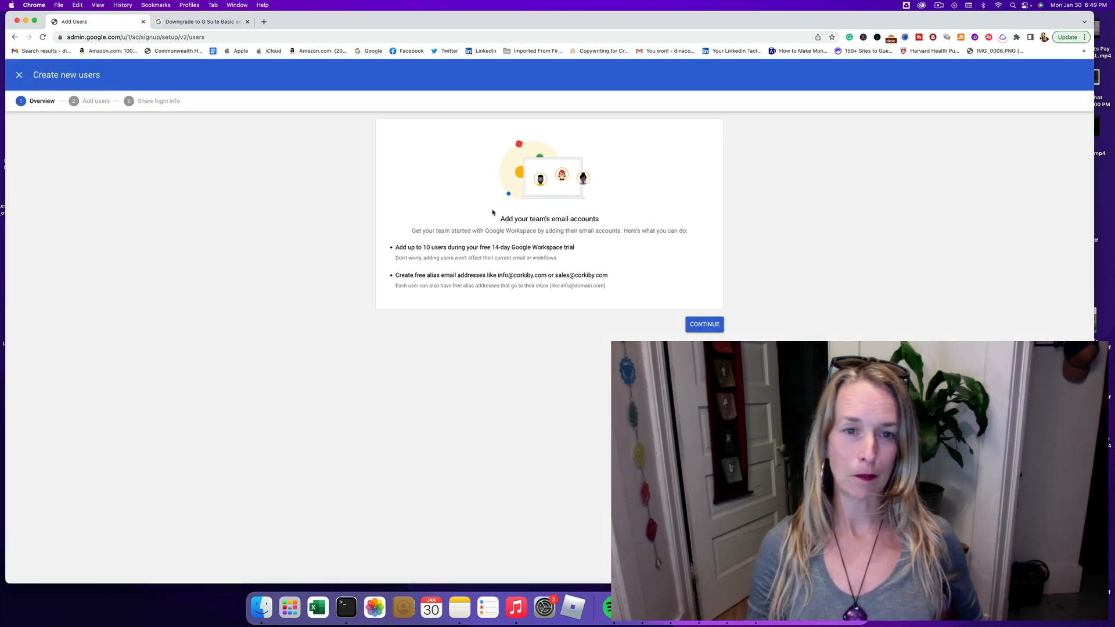
pyautogui.click(704, 325)
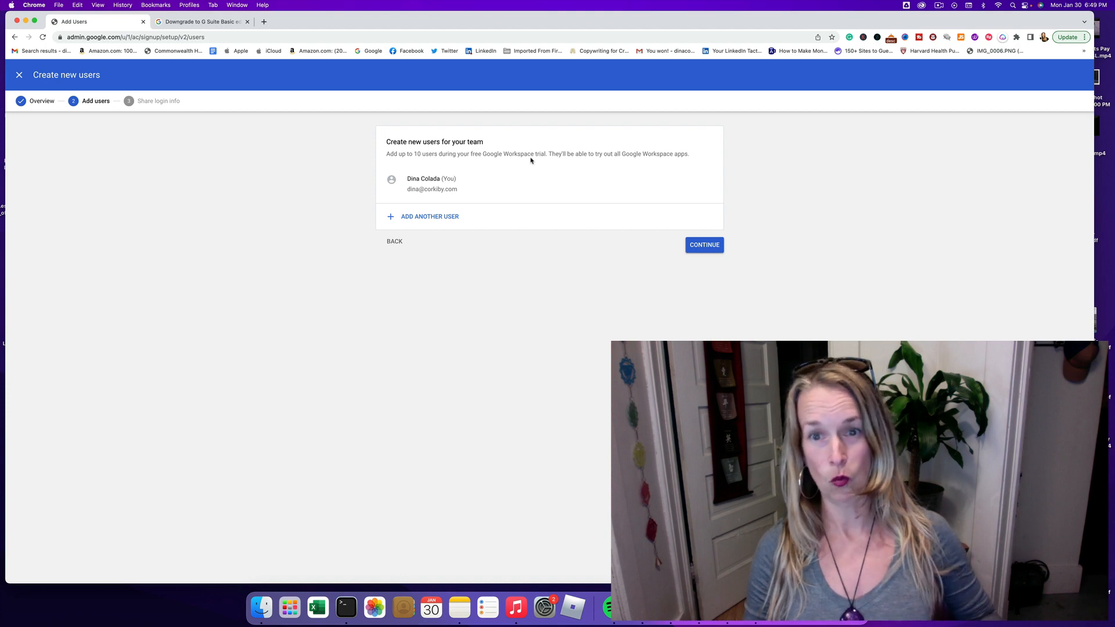
pyautogui.click(707, 247)
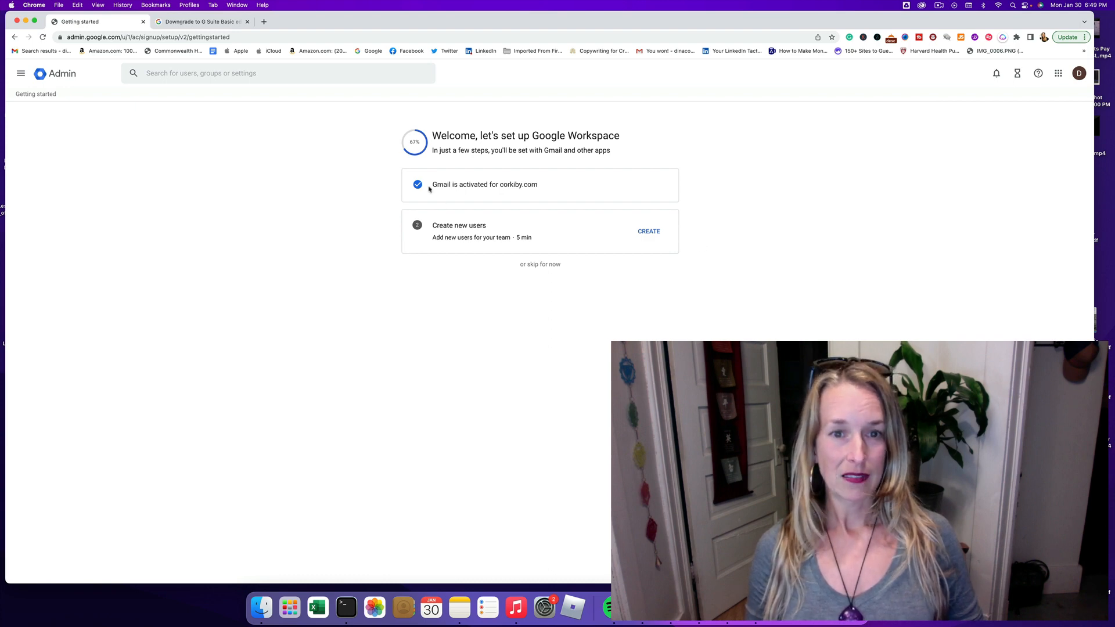
# Step: Skip adding users, then send the test email to the new corkiby.com mailbox
pyautogui.click(538, 265)
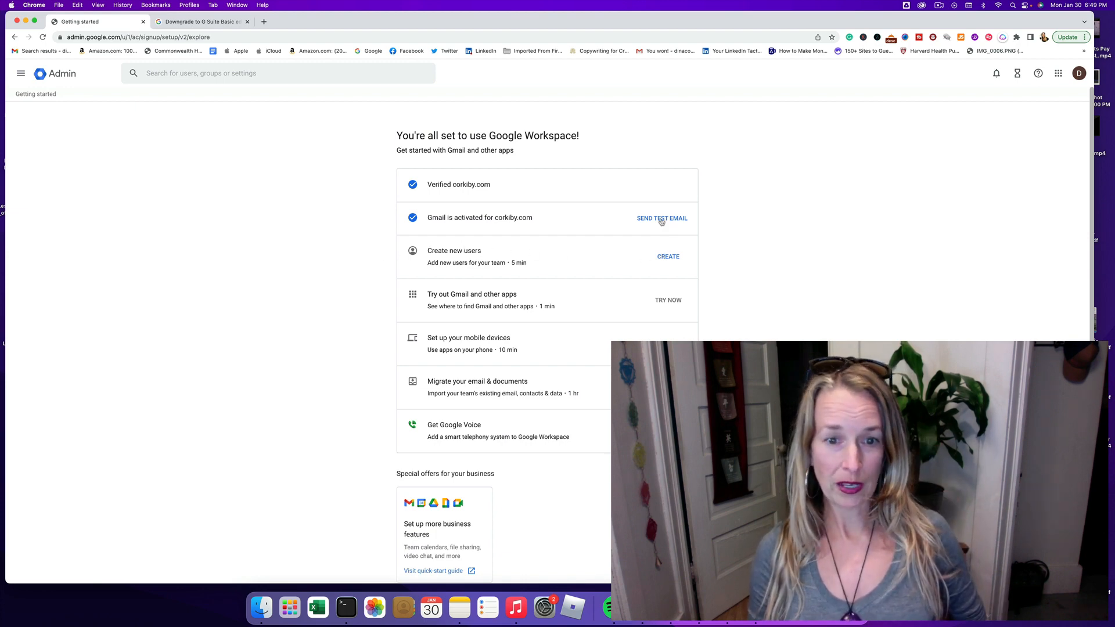
pyautogui.scroll(-1, 660, 220)
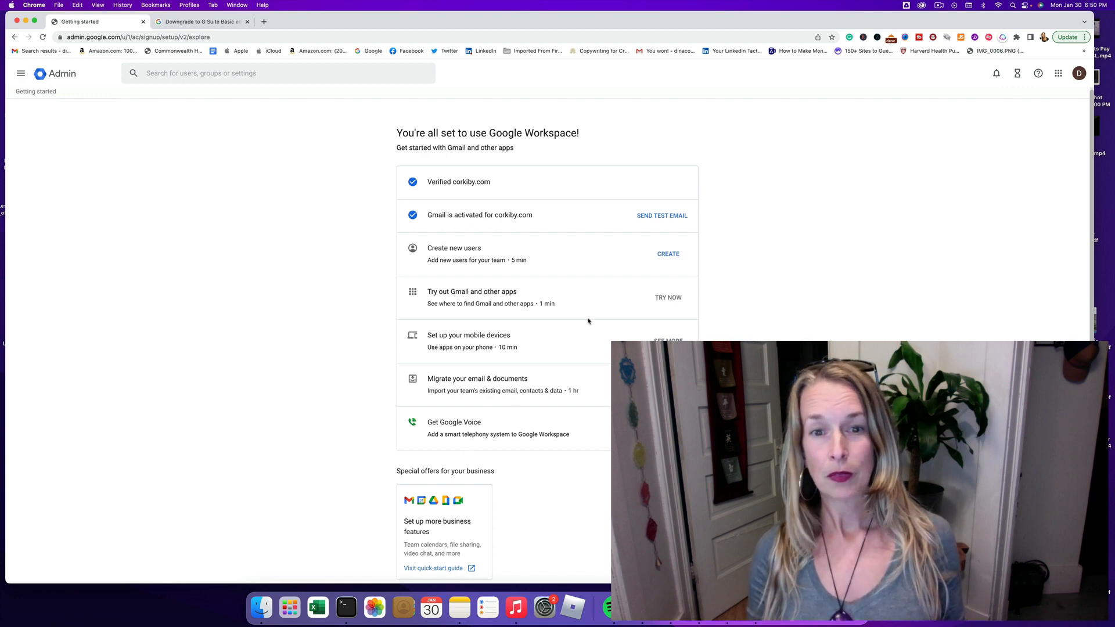
pyautogui.click(657, 218)
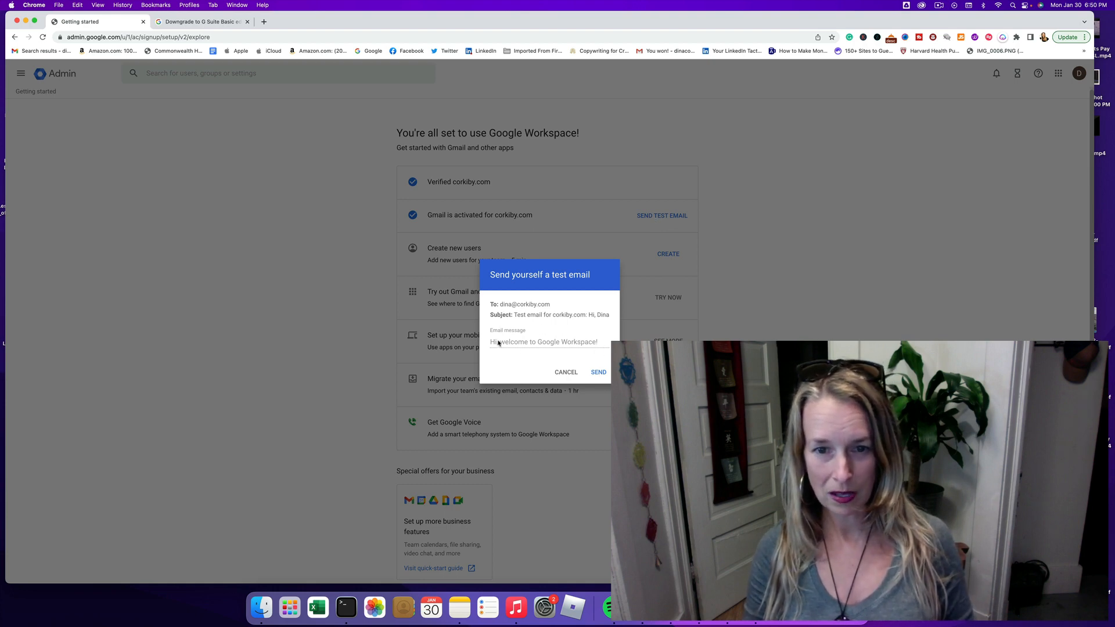
pyautogui.click(599, 372)
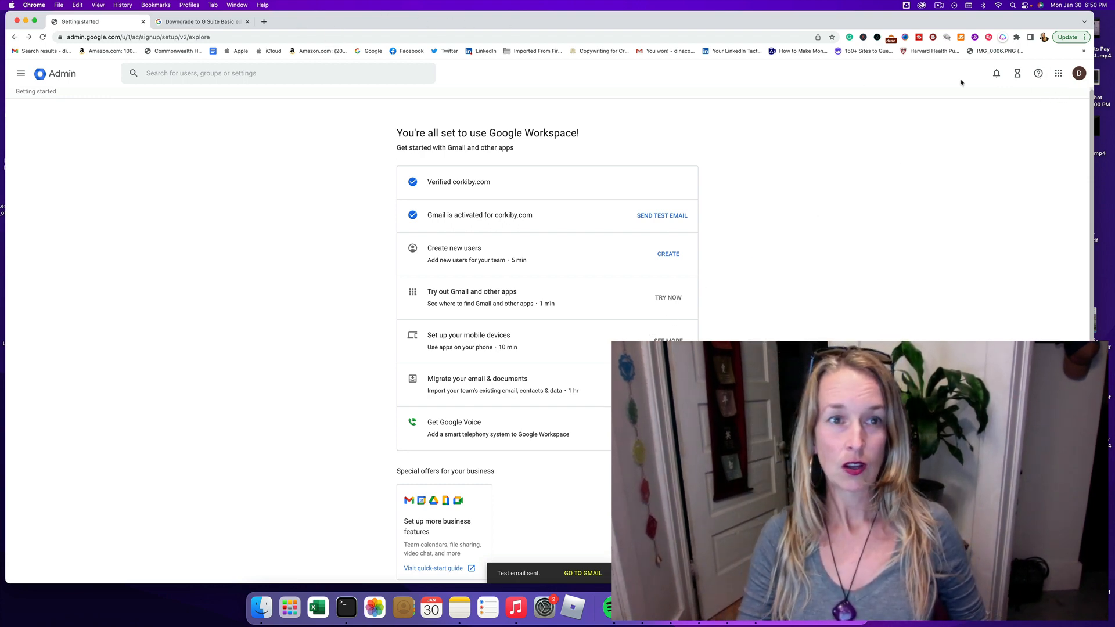
# Step: Check the signed-in account through the account menu and Google Account page
pyautogui.click(1079, 74)
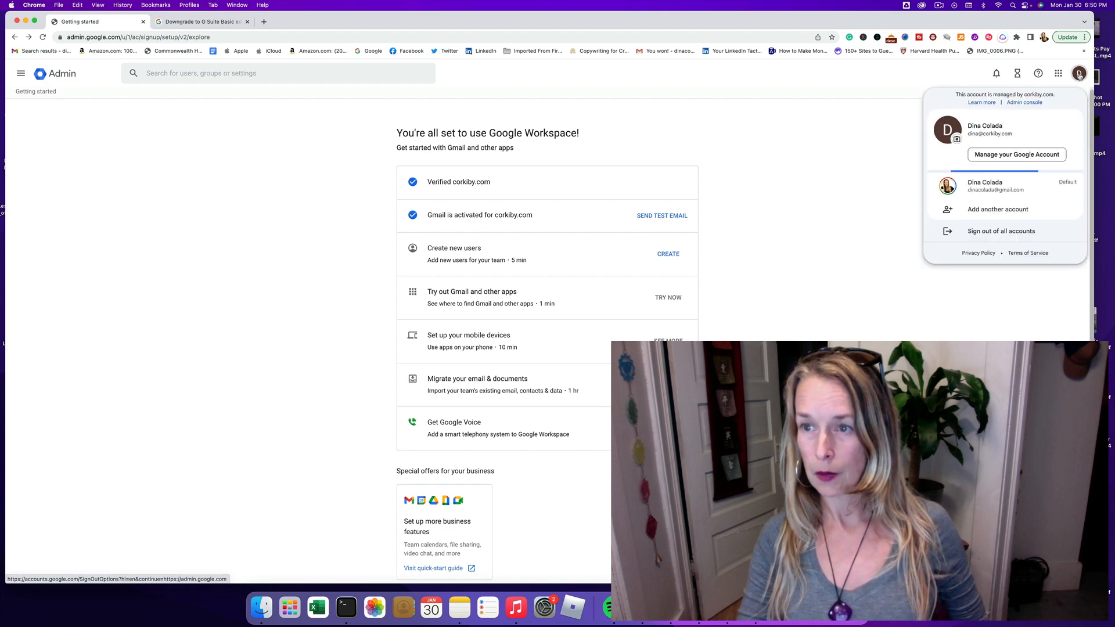
pyautogui.click(1002, 155)
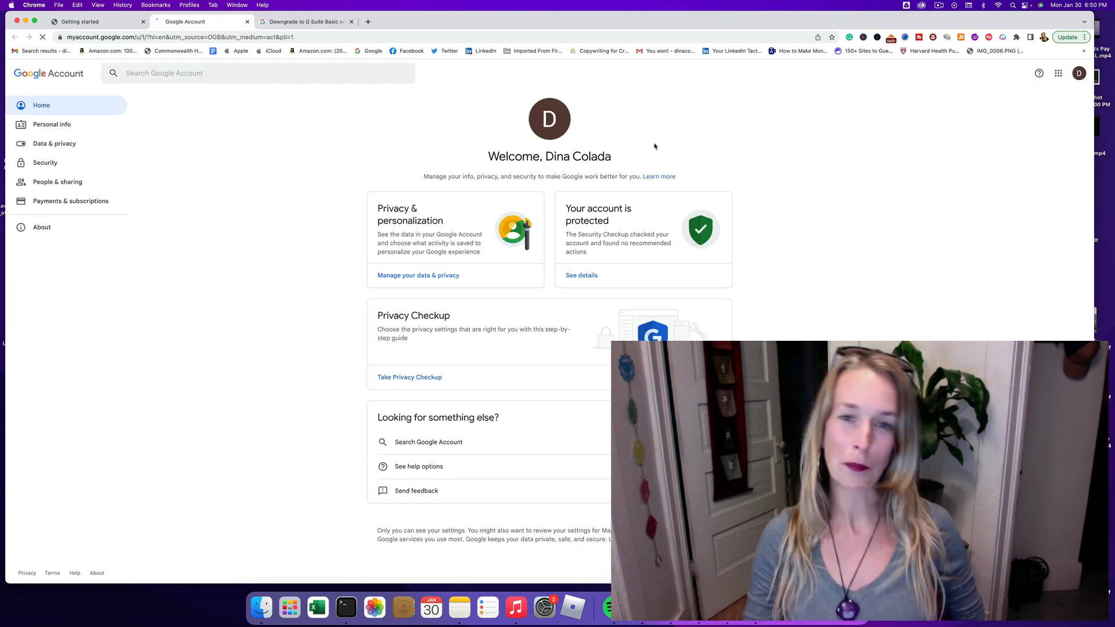
pyautogui.click(294, 22)
# Step: Load gmail.com and choose Add another account from the Gmail avatar menu
pyautogui.click(269, 37)
pyautogui.write('gmail.com')
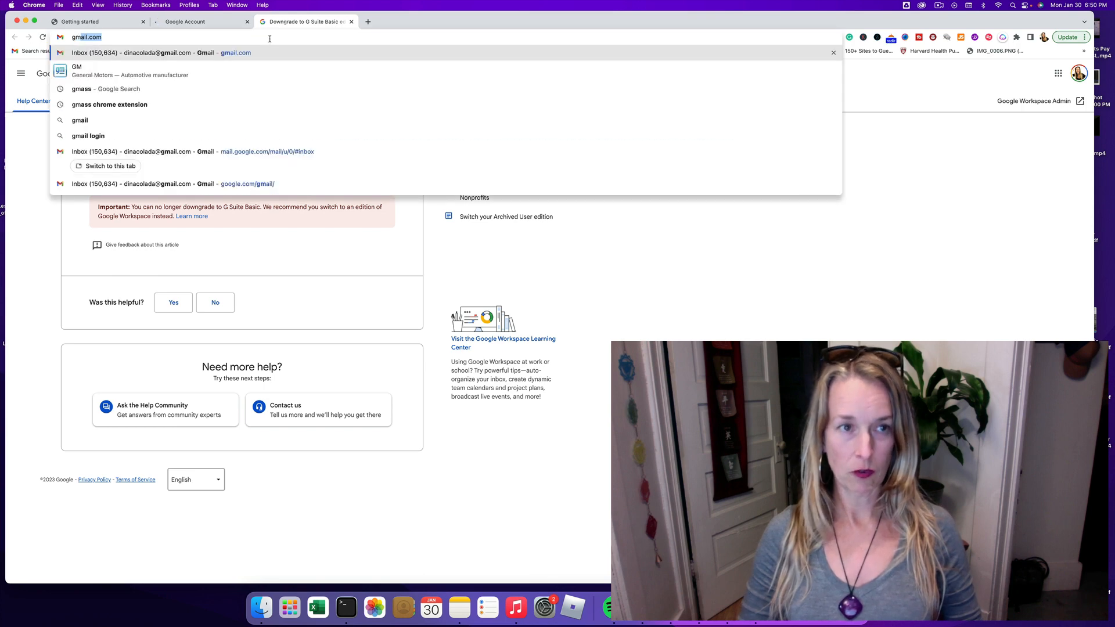
pyautogui.press('Return')
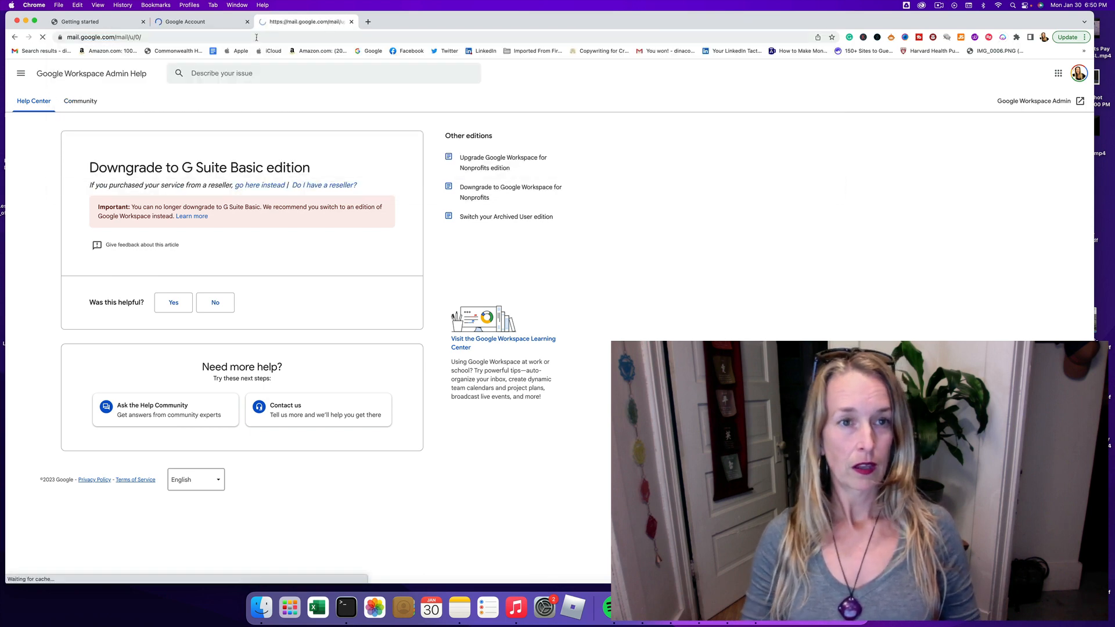
pyautogui.moveTo(395, 22); pyautogui.dragTo(405, 24)
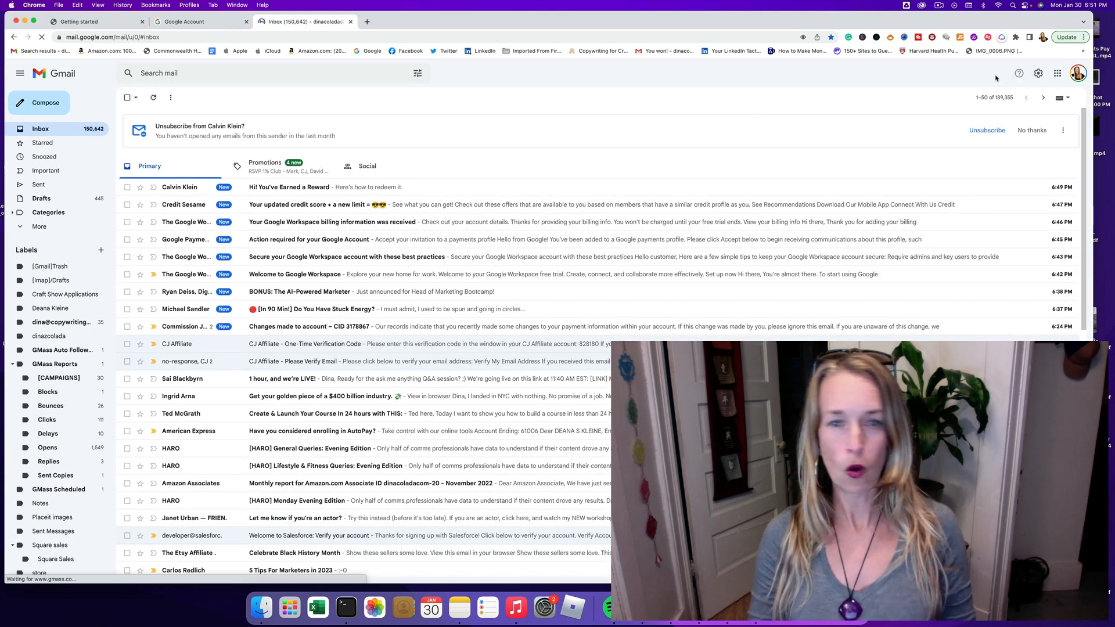
pyautogui.click(1079, 75)
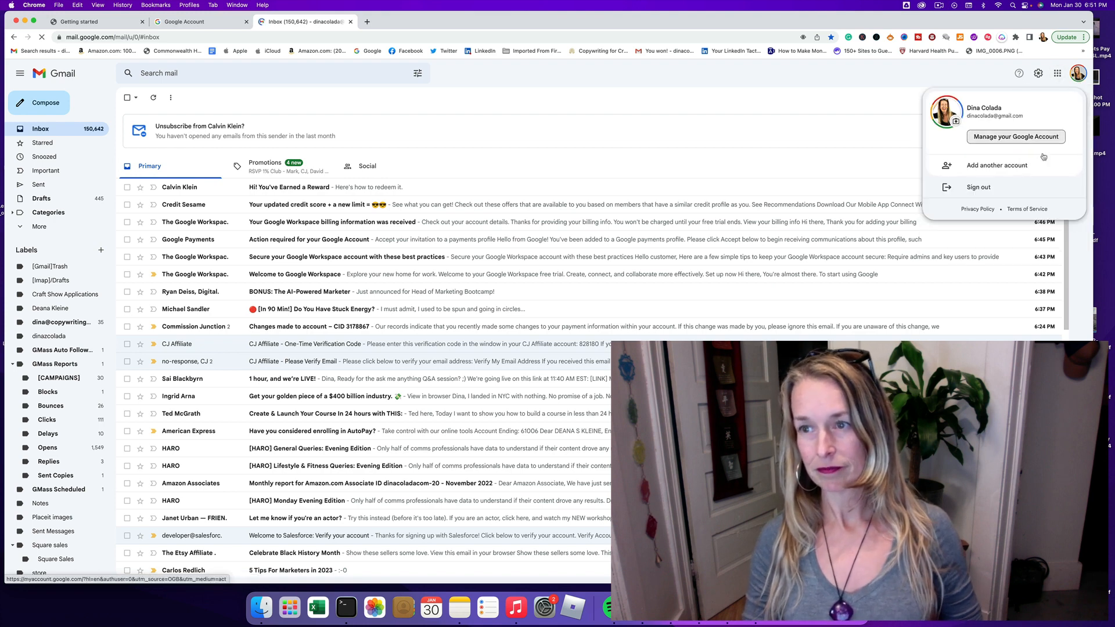
pyautogui.click(1006, 166)
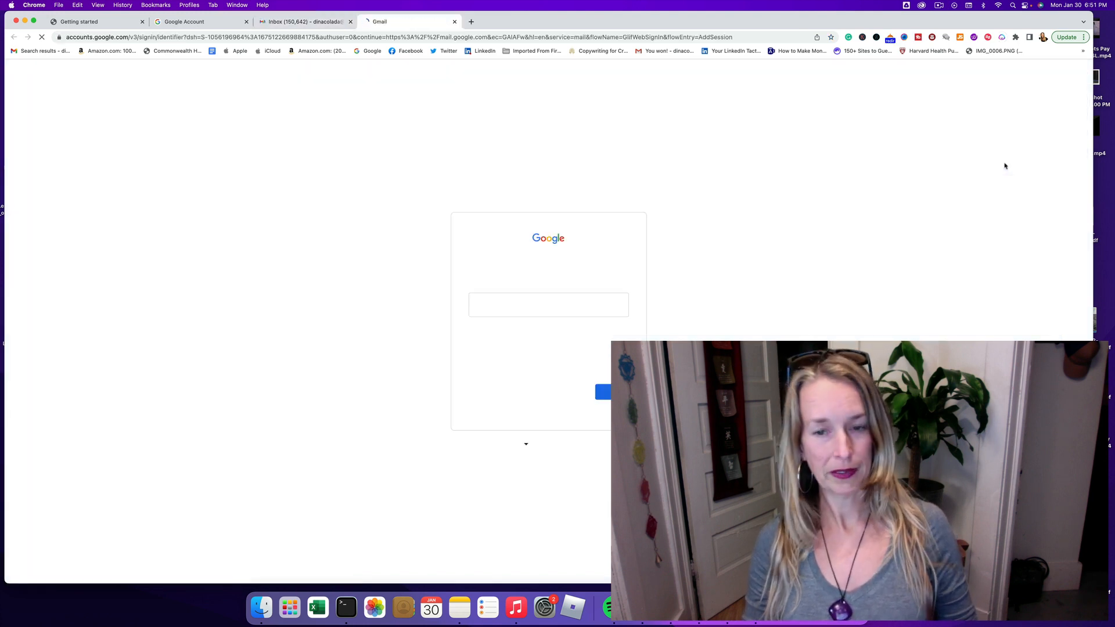
# Step: Sign in with the new corkiby.com email address and its account password
pyautogui.click(529, 310)
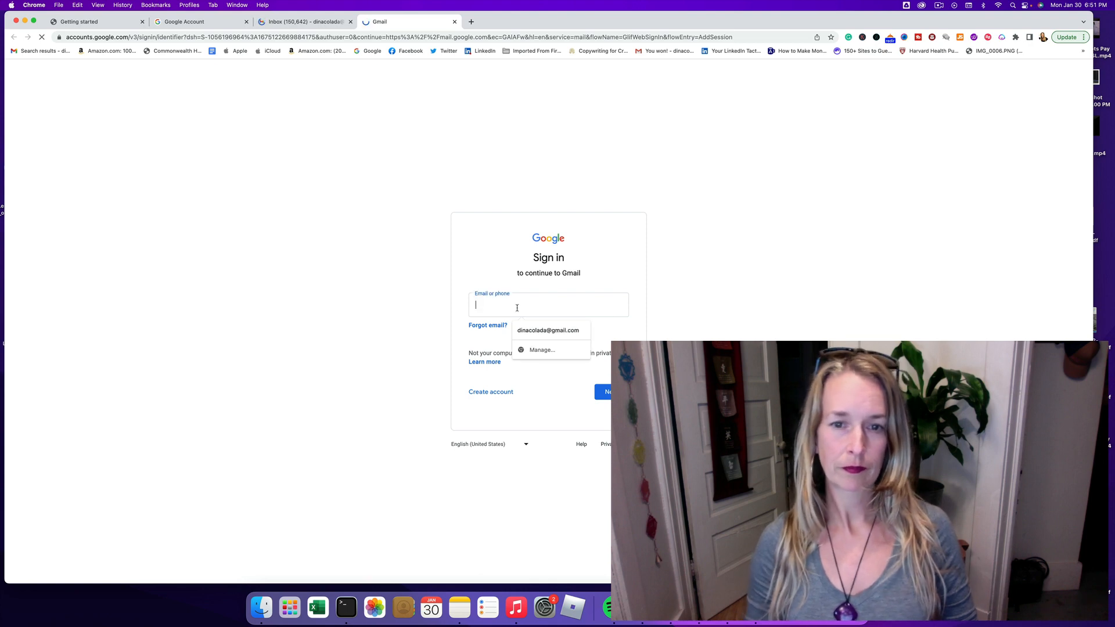
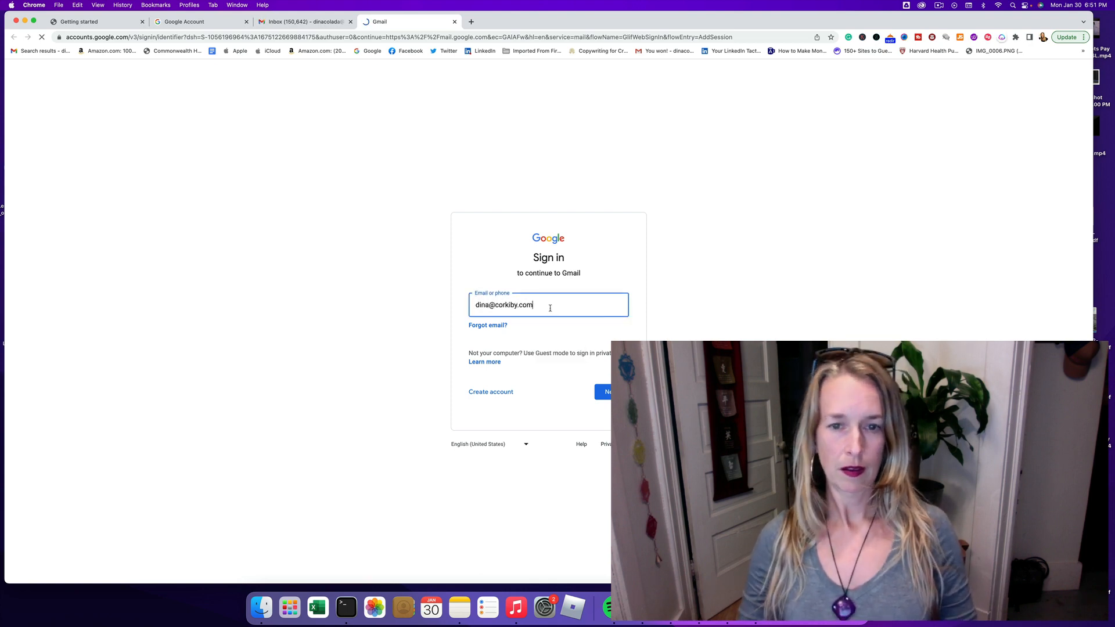
pyautogui.press('Return')
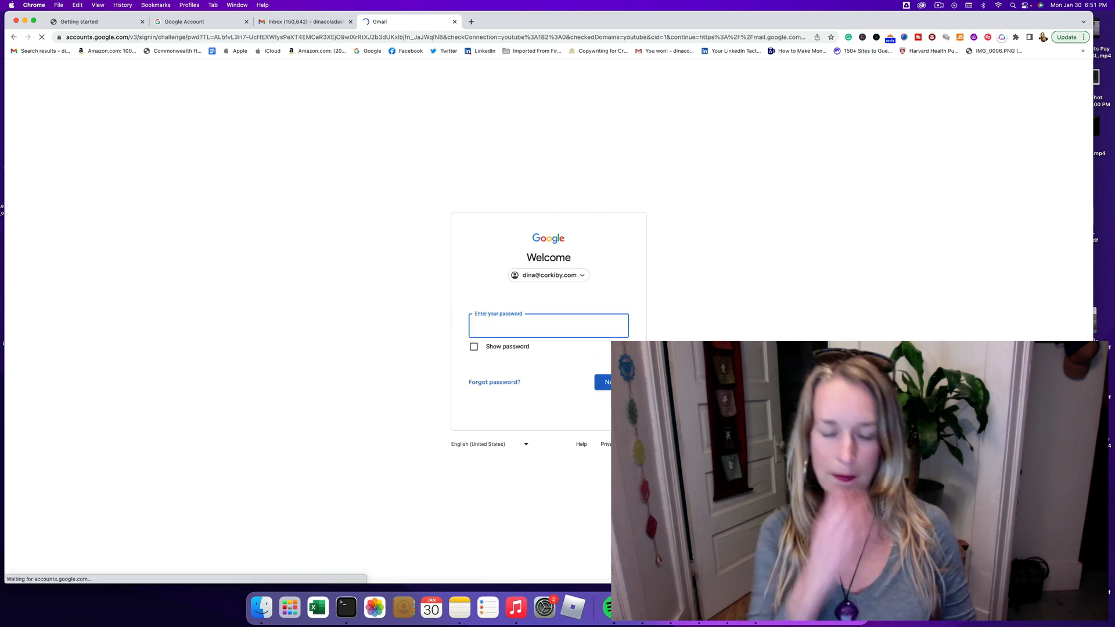
pyautogui.write('••••')
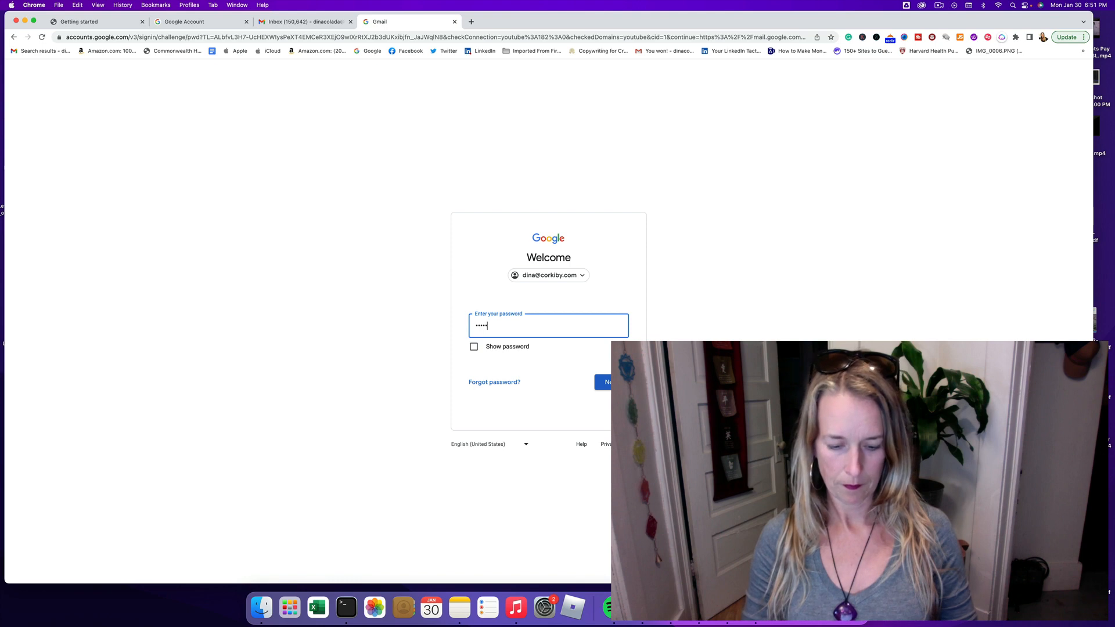
pyautogui.write('•••••••••')
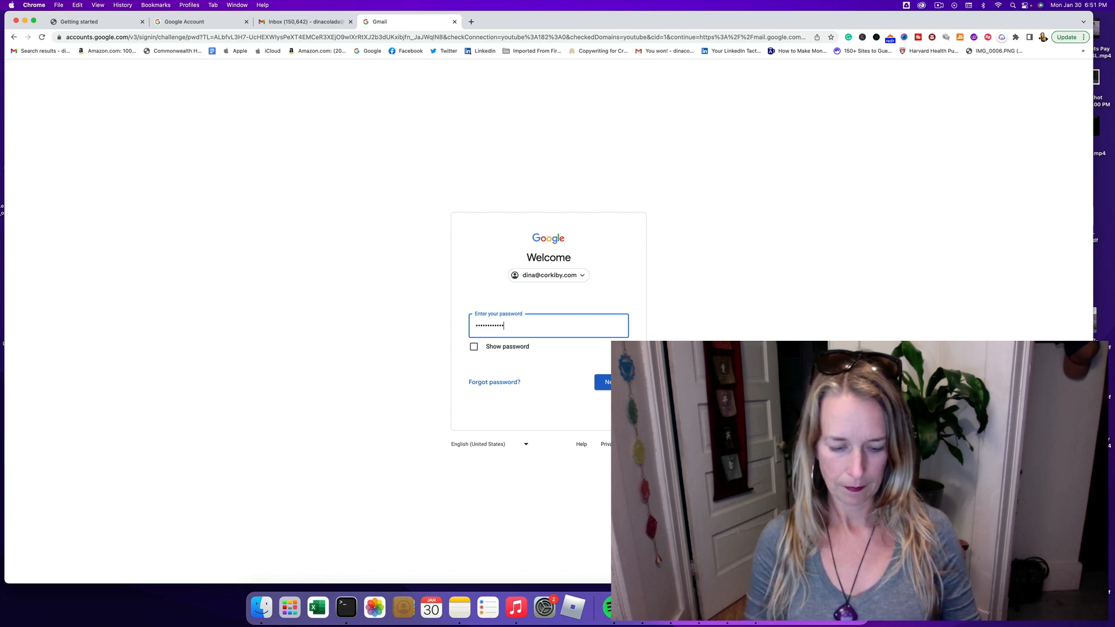
pyautogui.press('Return')
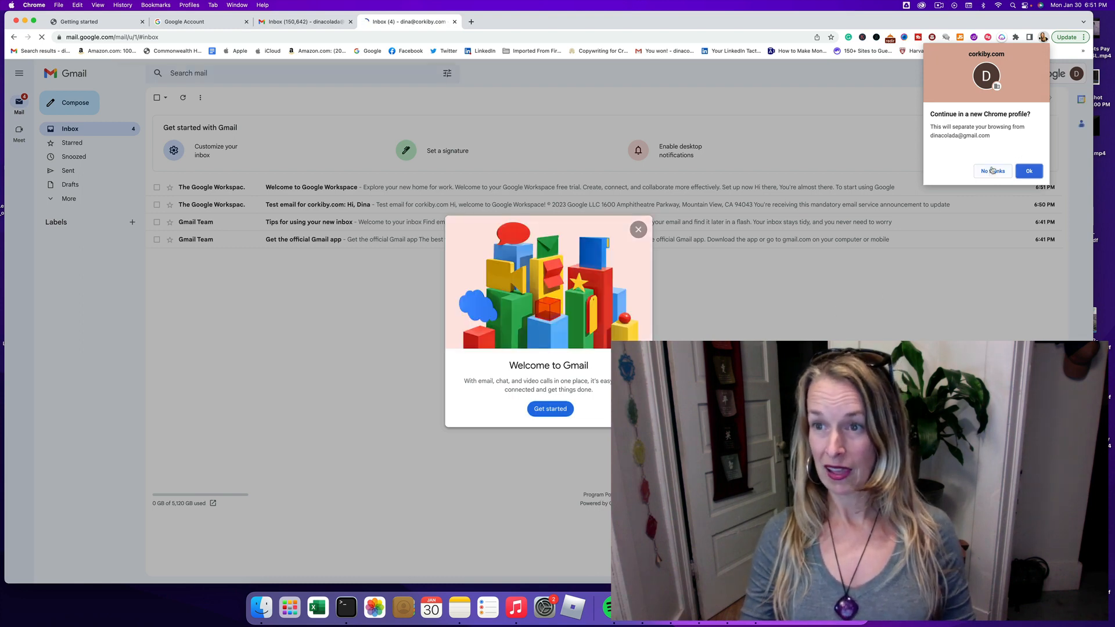
# Step: Decline the Chrome profile offer, close Welcome to Gmail, and dismiss the video-calls tip
pyautogui.click(993, 171)
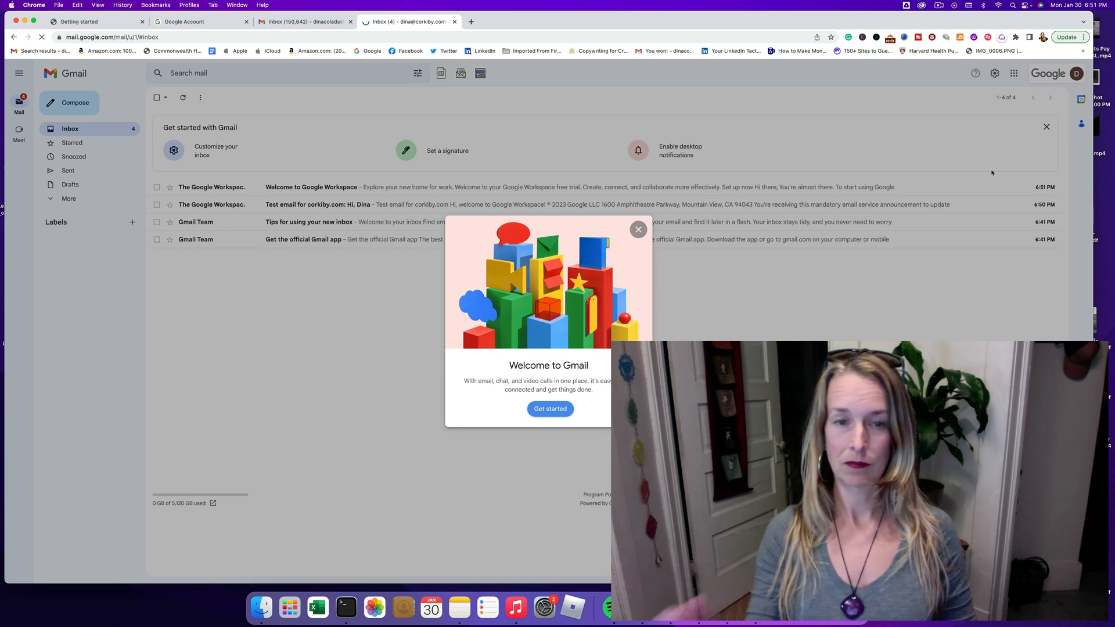
pyautogui.click(549, 410)
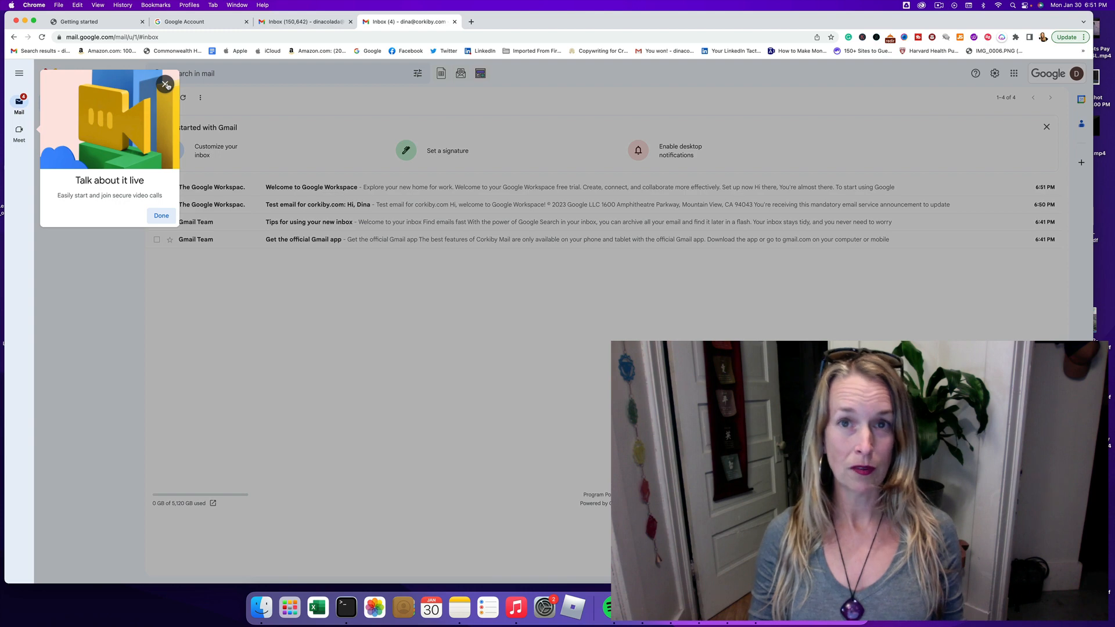
pyautogui.click(162, 218)
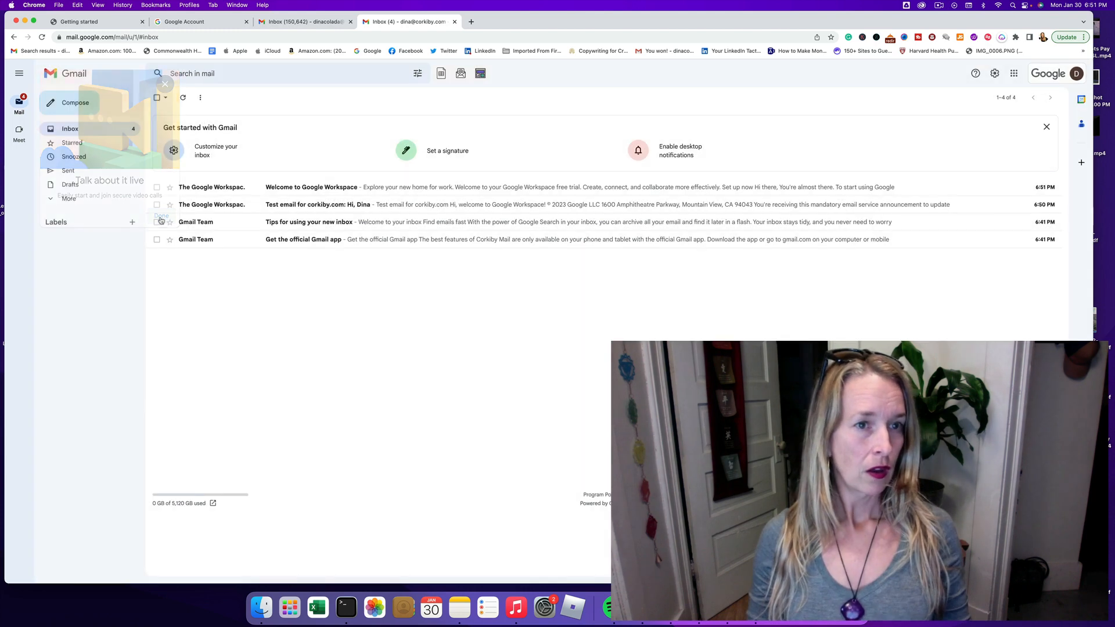
# Step: Open the Welcome to Google Workspace email and scroll through its free-trial setup steps
pyautogui.click(209, 193)
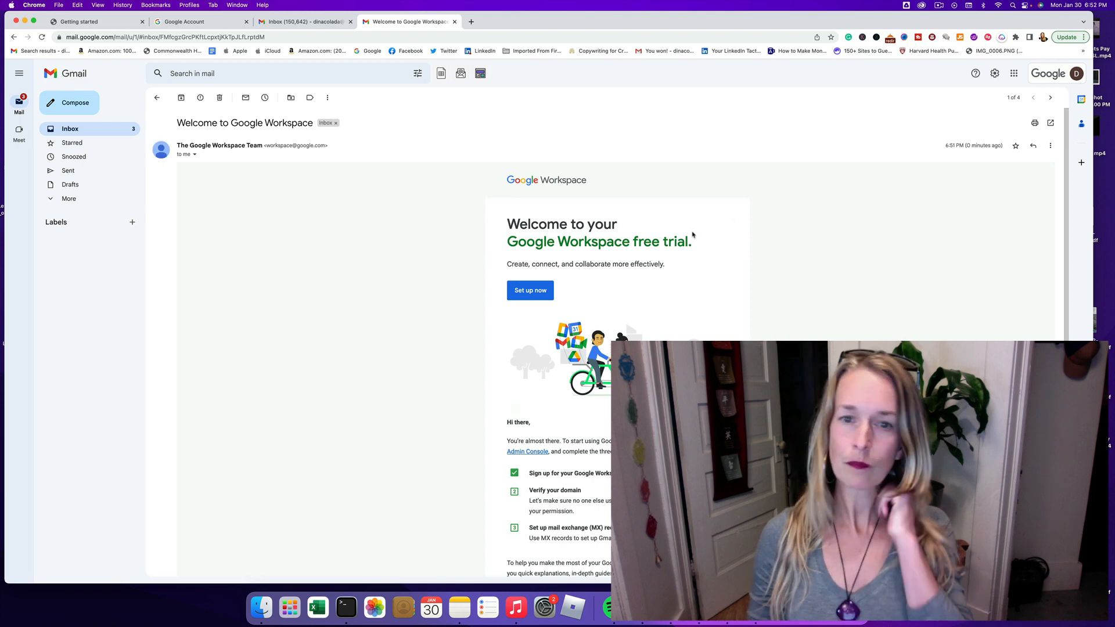
pyautogui.scroll(-3, 655, 277)
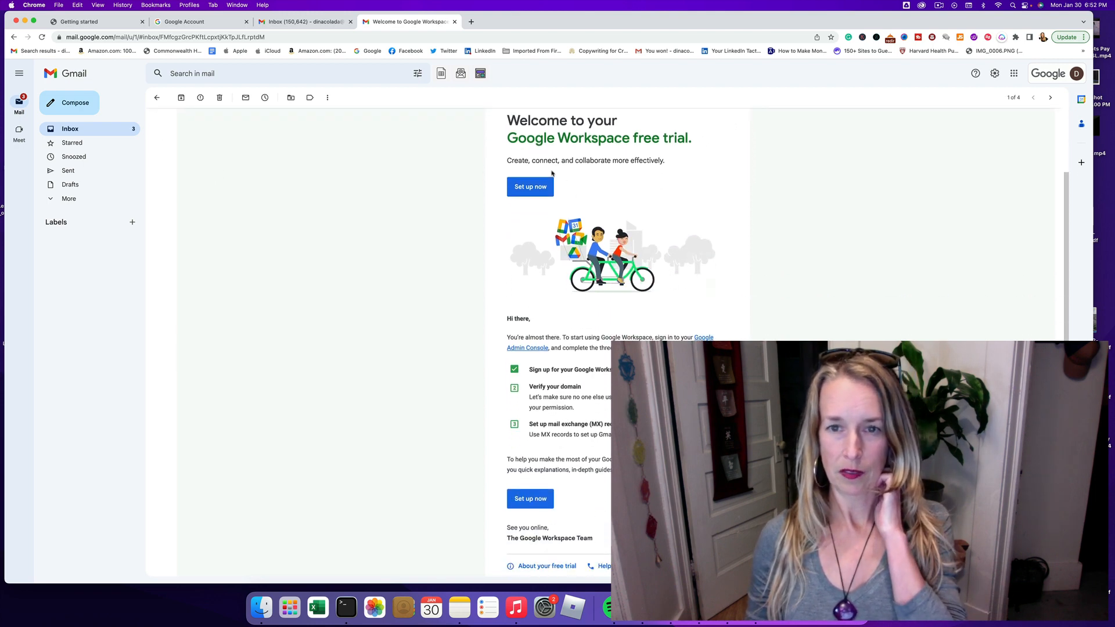
pyautogui.scroll(-3, 671, 236)
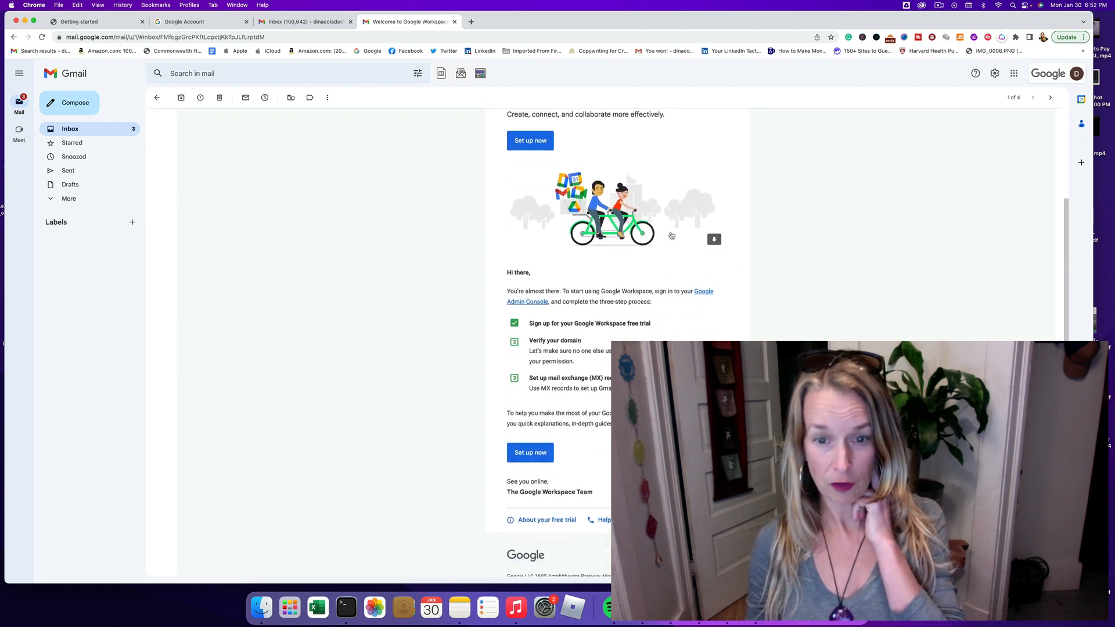
pyautogui.scroll(6, 671, 235)
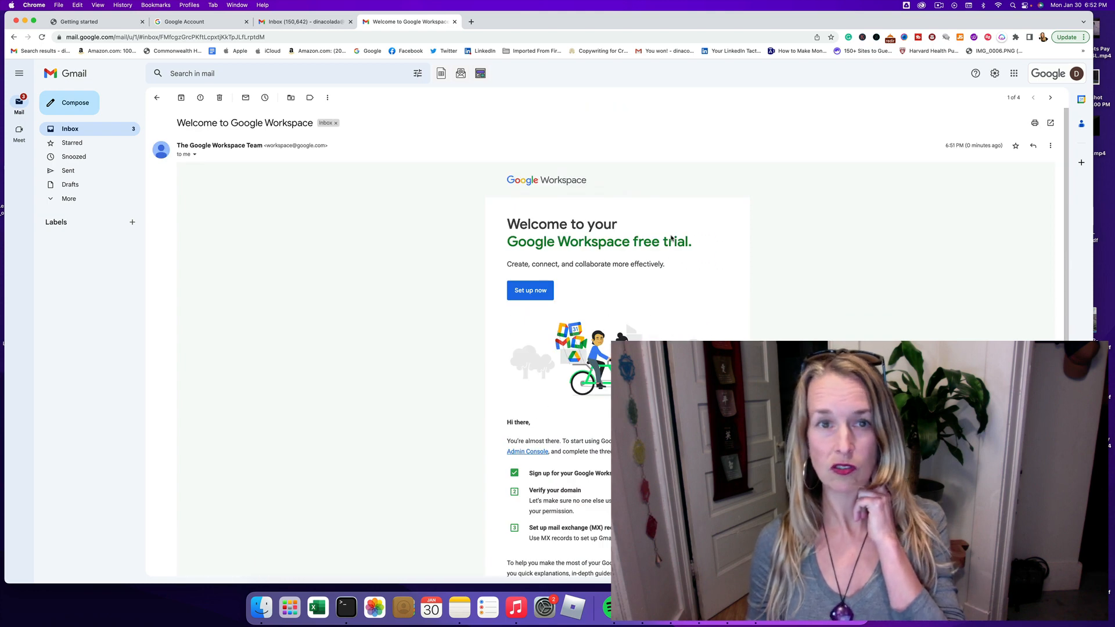